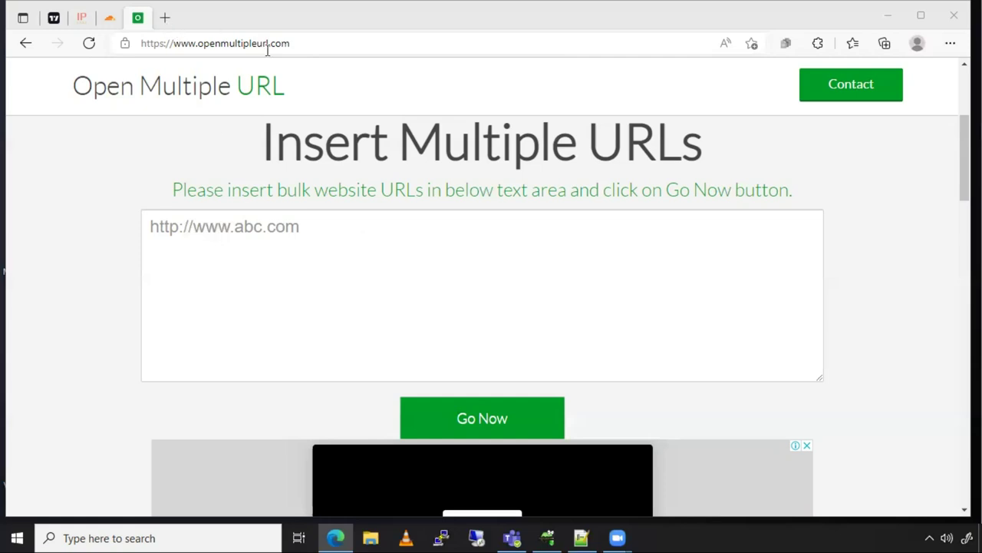
- Search Google for 'open multiple urls' in a new tab
{"action": "key", "text": "ctrl+t"}
{"action": "type", "text": "op"}
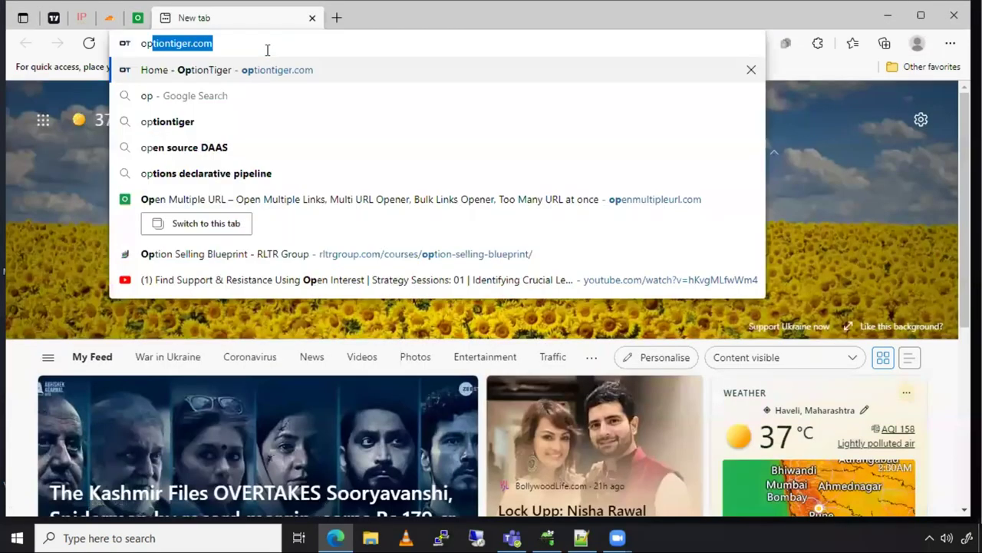
{"action": "type", "text": "en multiple we"}
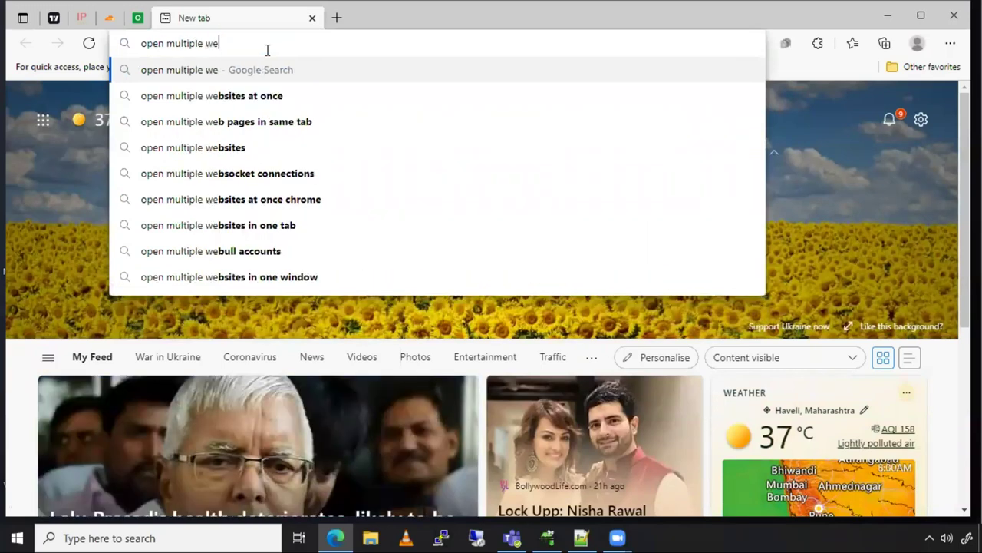
{"action": "key", "text": "BackSpace"}
{"action": "key", "text": "BackSpace"}
{"action": "key", "text": "Down"}
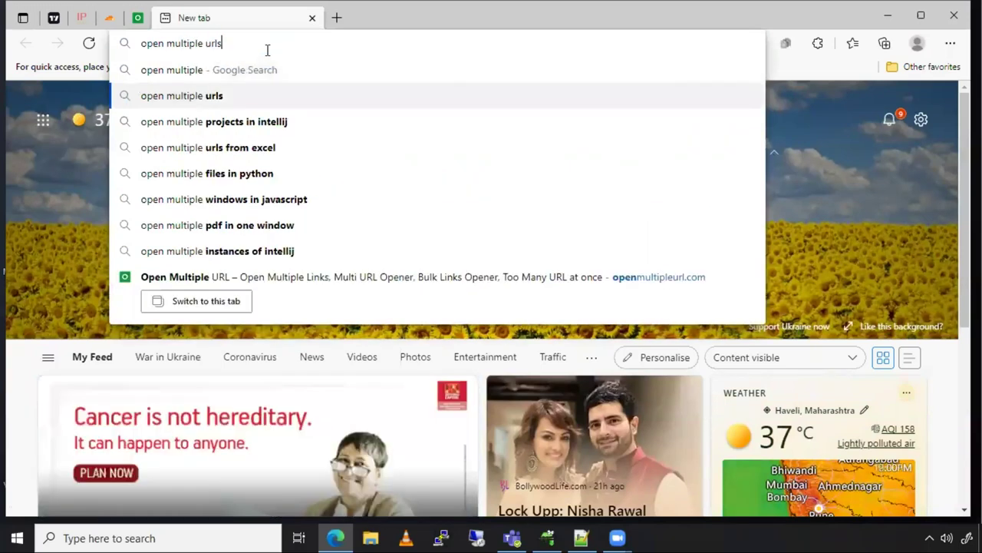
{"action": "key", "text": "Return"}
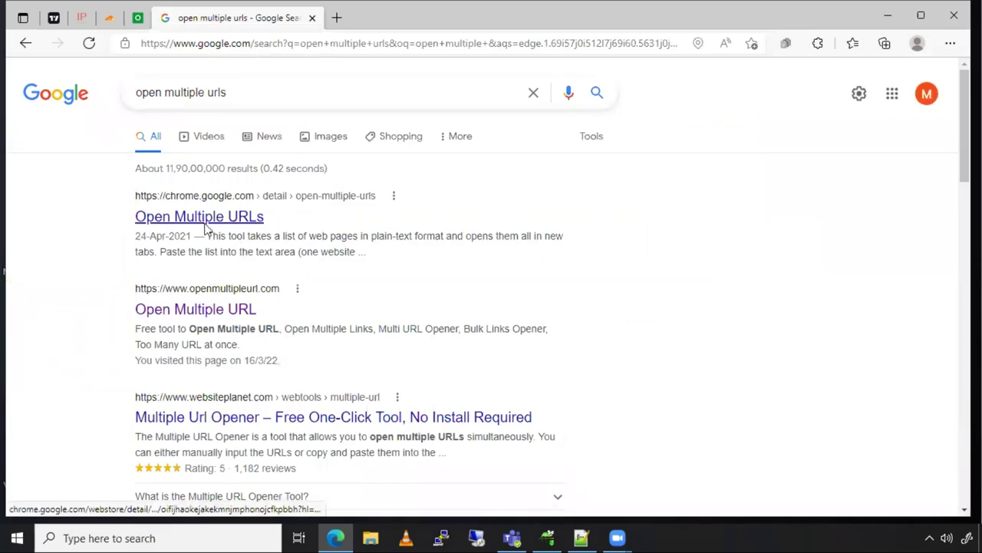
- Open the Chrome Web Store and OpenAllURLs results in background tabs, then return to Open Multiple URL
{"action": "middle_click", "coordinate": [207, 230]}
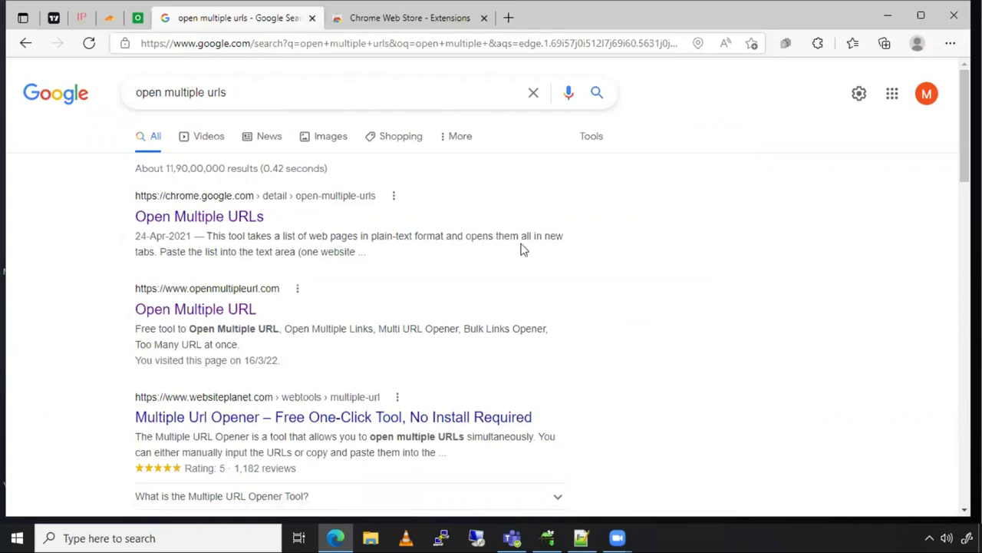
{"action": "key", "text": "ctrl+Tab"}
{"action": "left_click", "coordinate": [243, 16]}
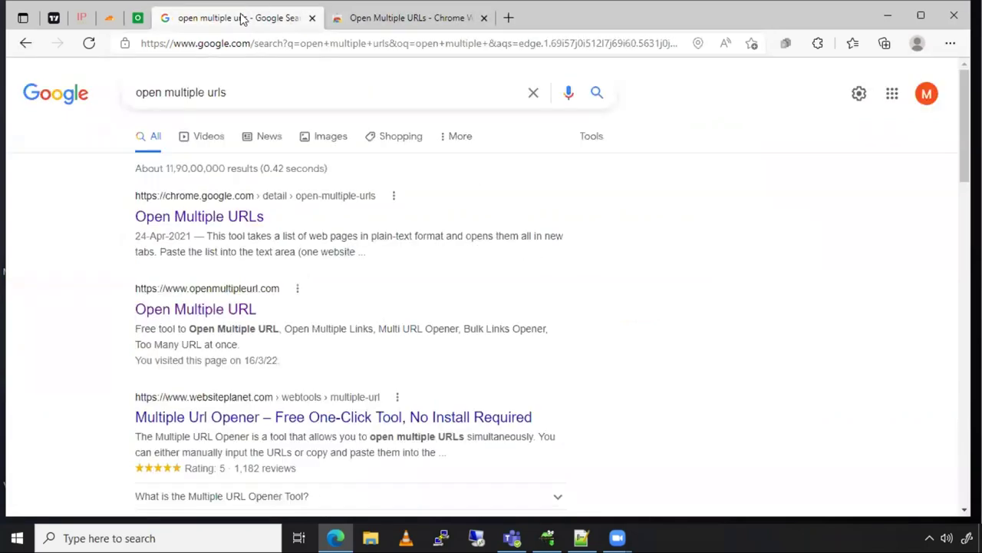
{"action": "scroll", "coordinate": [389, 253], "scroll_direction": "down", "scroll_amount": 2}
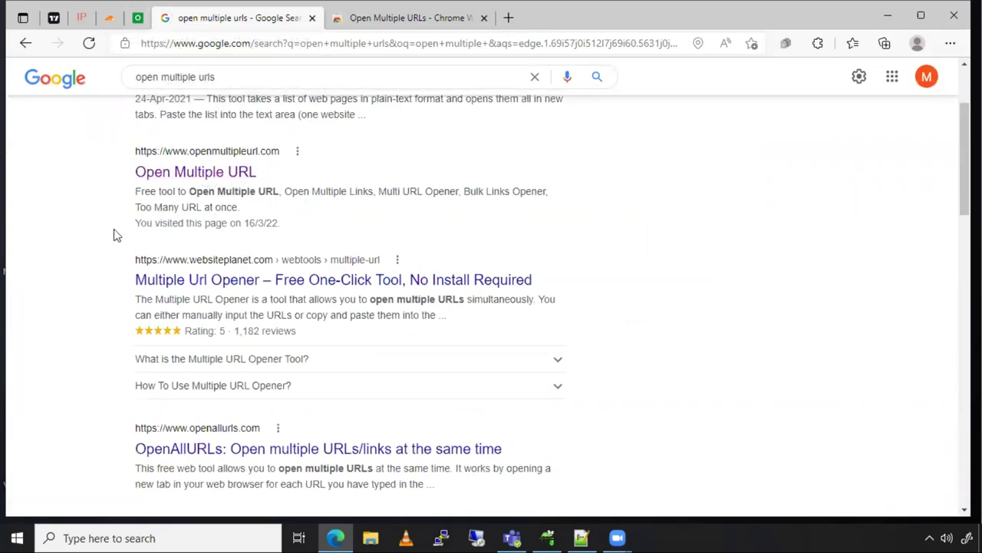
{"action": "scroll", "coordinate": [115, 236], "scroll_direction": "down", "scroll_amount": 2}
{"action": "middle_click", "coordinate": [281, 315]}
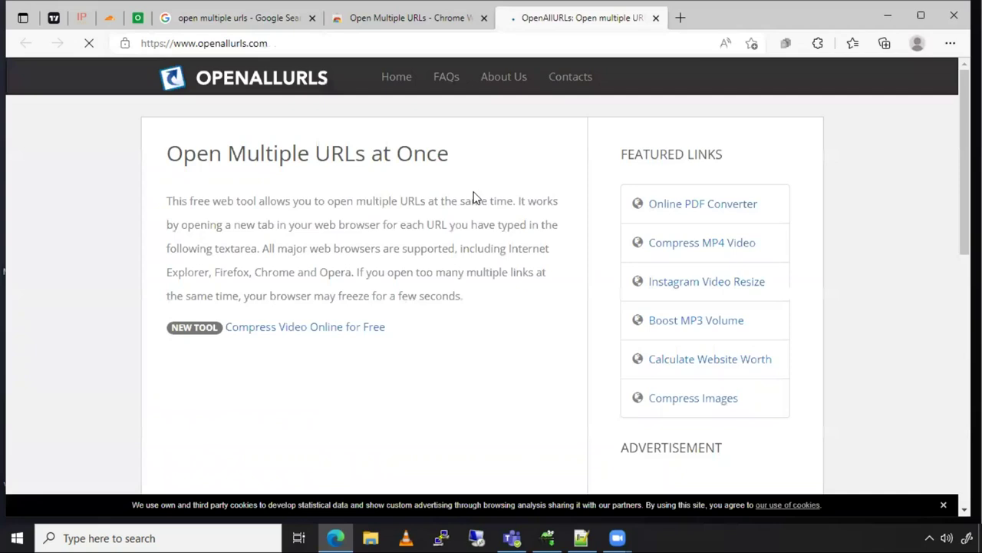
{"action": "left_click", "coordinate": [137, 17]}
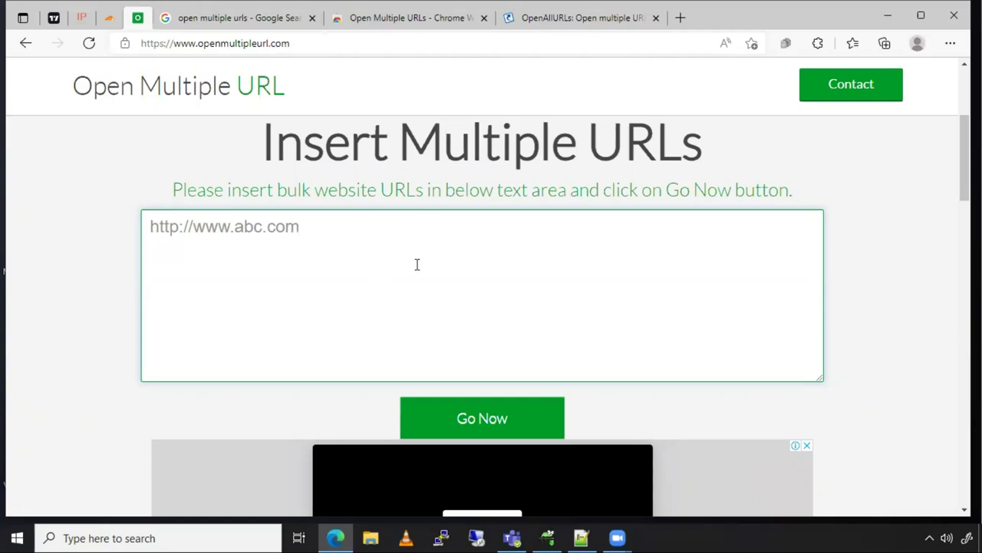
- Copy all 24 URL lines from Notepad++ and switch back to the browser
{"action": "left_click", "coordinate": [581, 537]}
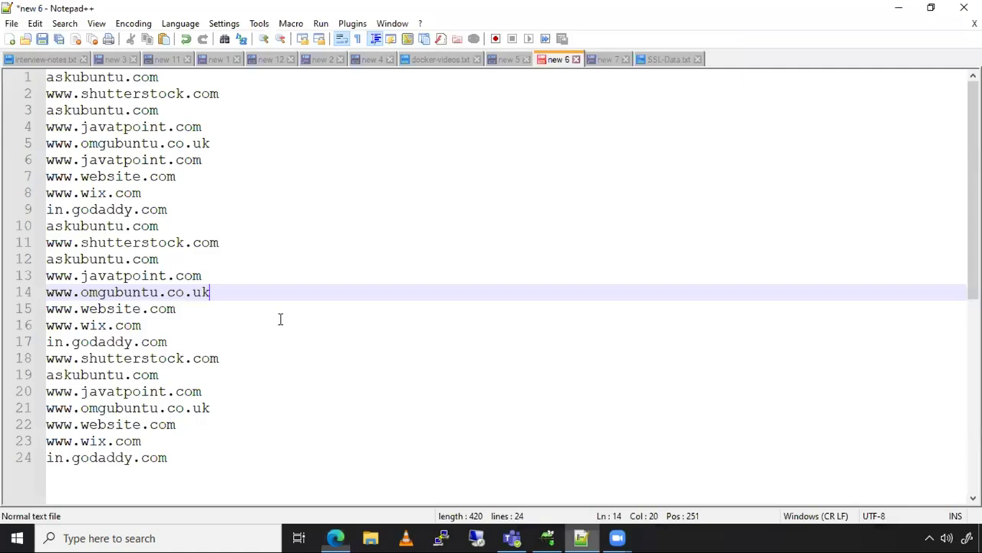
{"action": "left_click", "coordinate": [281, 319]}
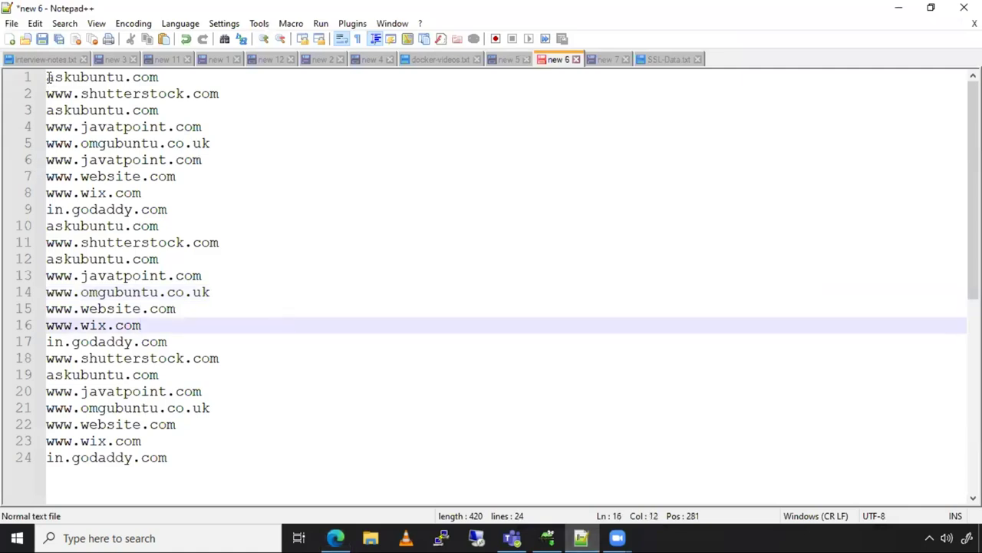
{"action": "left_click_drag", "start_coordinate": [47, 77], "coordinate": [202, 374]}
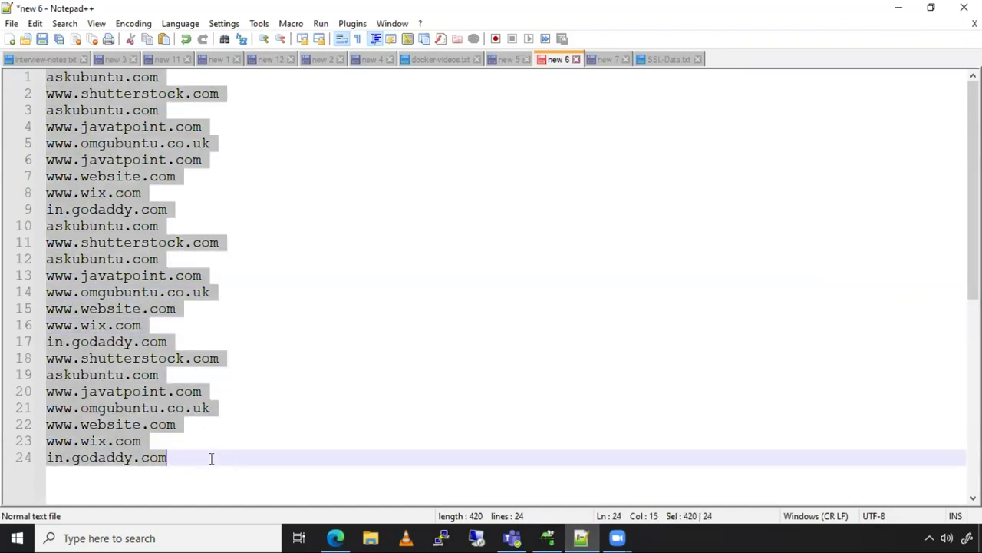
{"action": "left_click_drag", "start_coordinate": [212, 458], "coordinate": [154, 468]}
{"action": "left_click", "coordinate": [231, 191]}
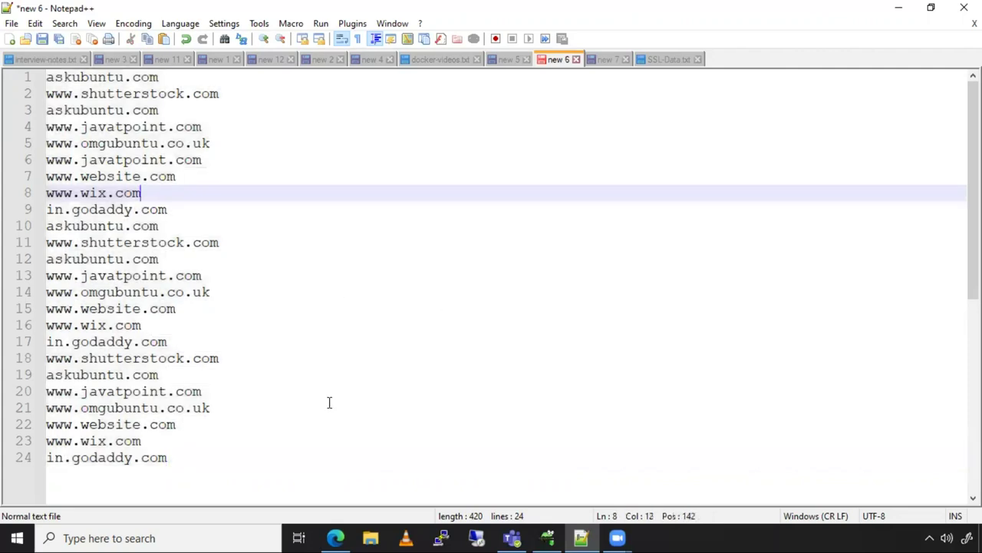
{"action": "left_click", "coordinate": [335, 537]}
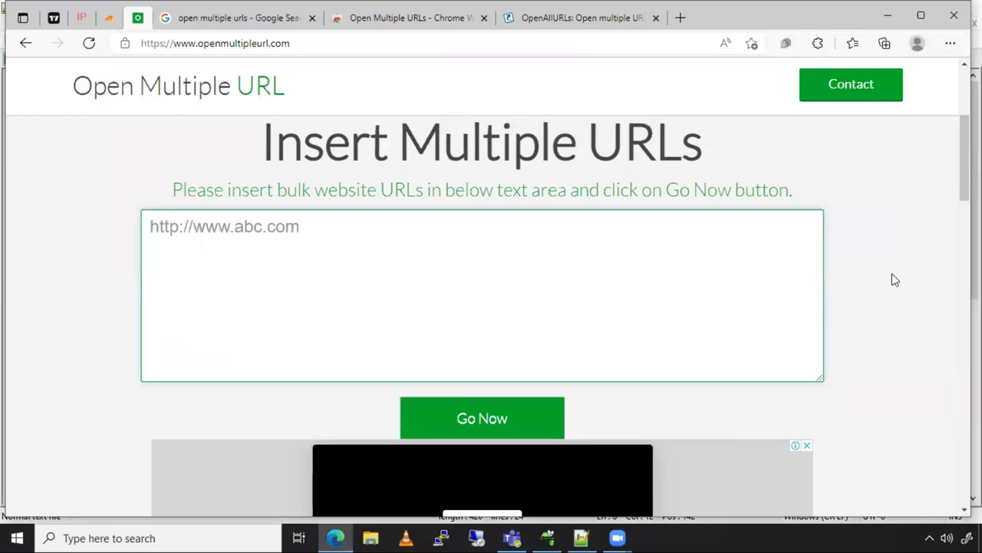
- Maximize the browser, paste the URL list into Open Multiple URL and launch it with Go Now
{"action": "left_click", "coordinate": [923, 17]}
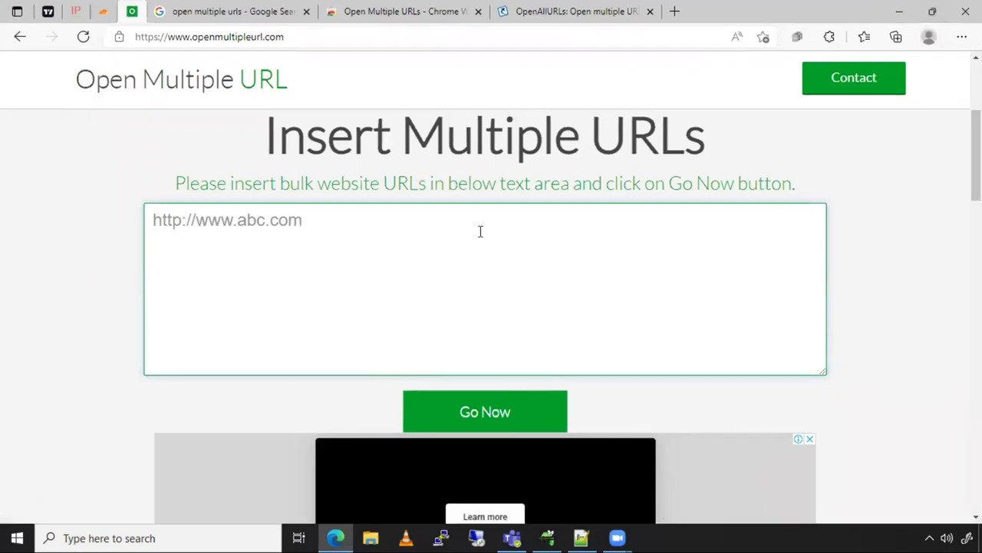
{"action": "key", "text": "ctrl+v"}
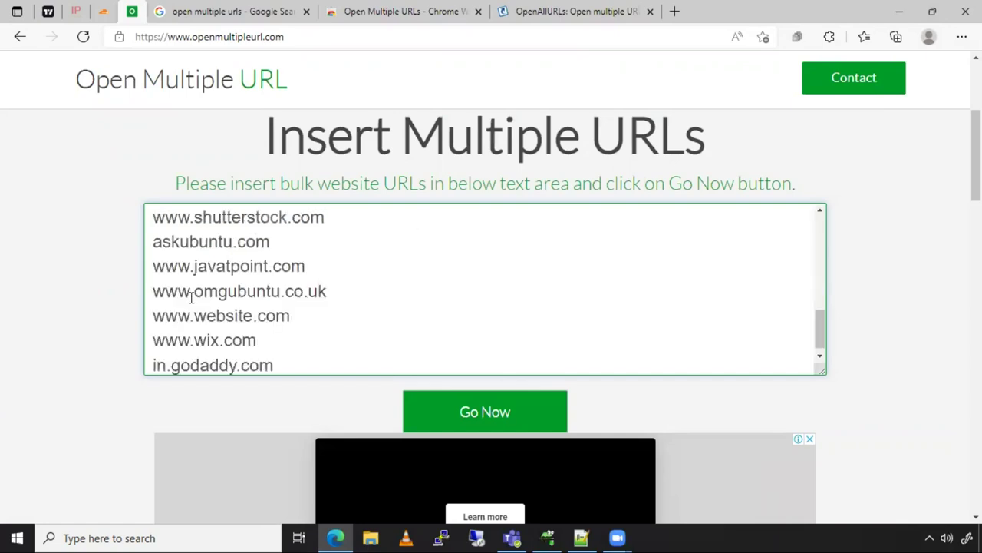
{"action": "scroll", "coordinate": [259, 316], "scroll_direction": "down", "scroll_amount": 1}
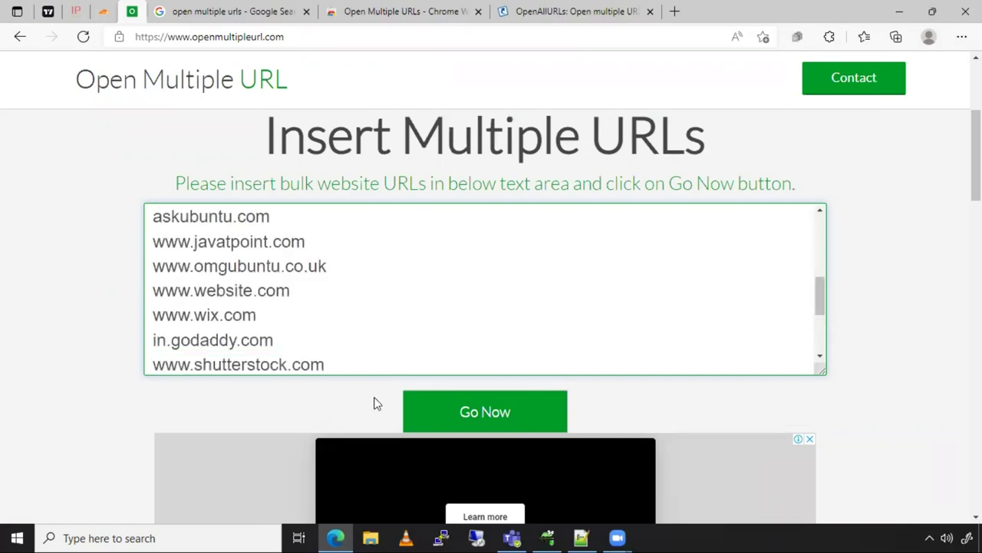
{"action": "left_click", "coordinate": [485, 414]}
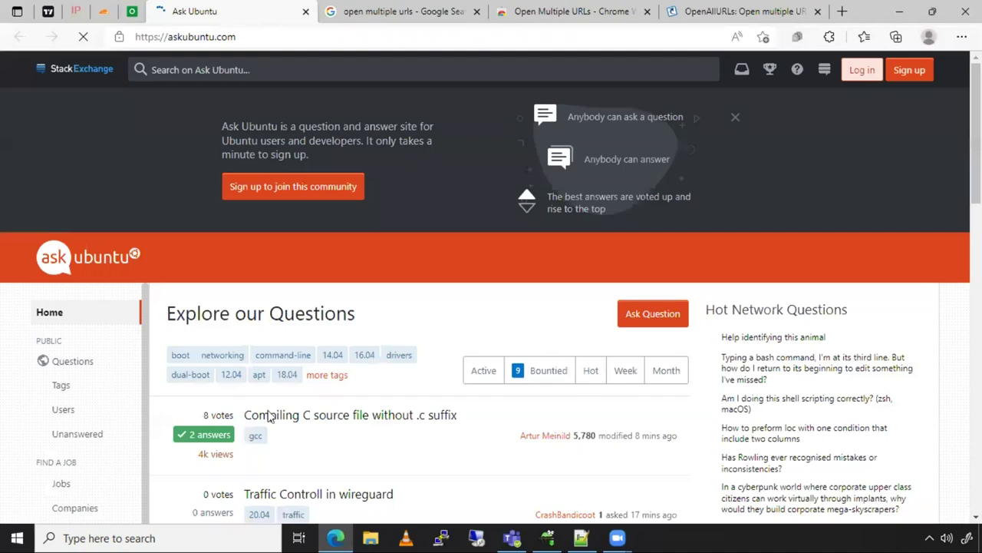
- Accept the Ask Ubuntu cookie prompt and return to the pasted URL list
{"action": "left_click", "coordinate": [168, 441]}
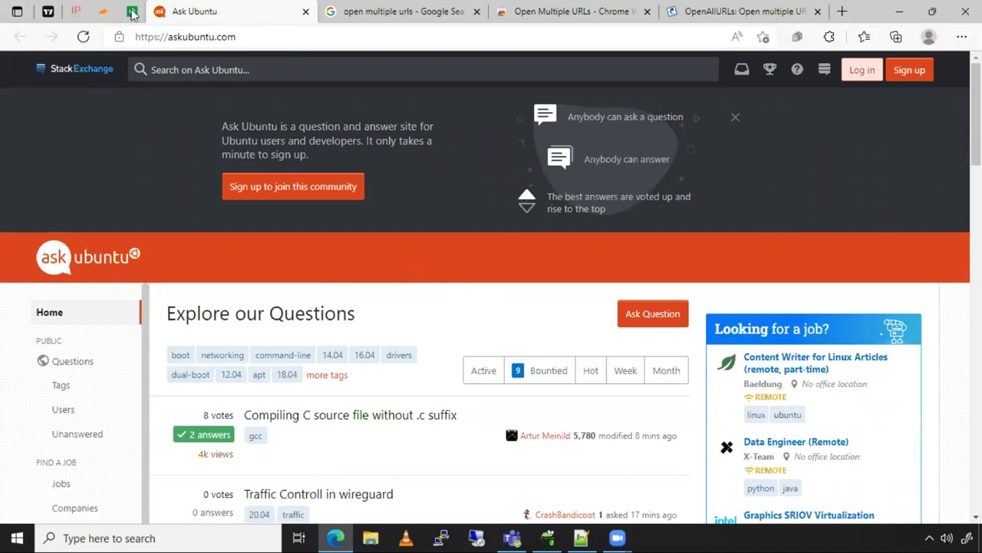
{"action": "left_click", "coordinate": [132, 12]}
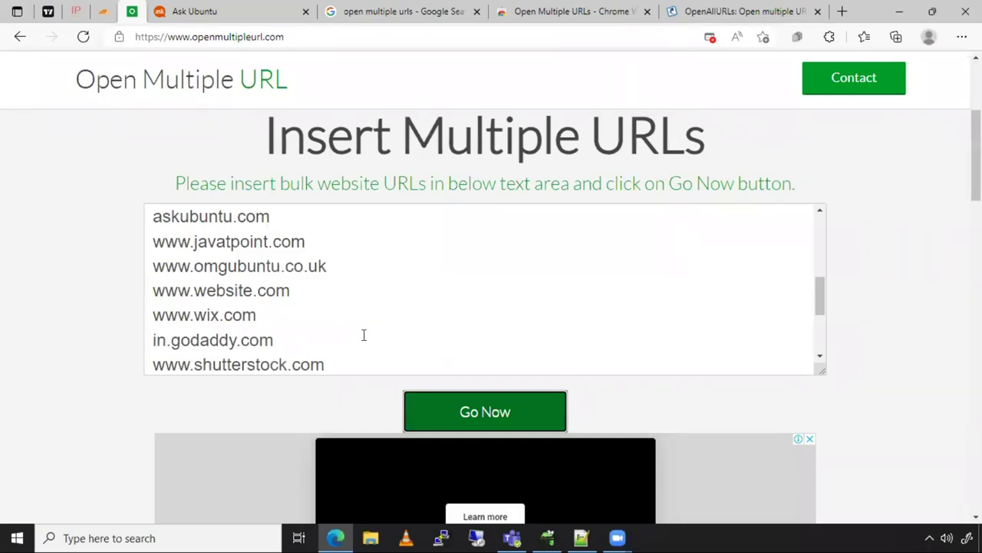
{"action": "left_click", "coordinate": [357, 312]}
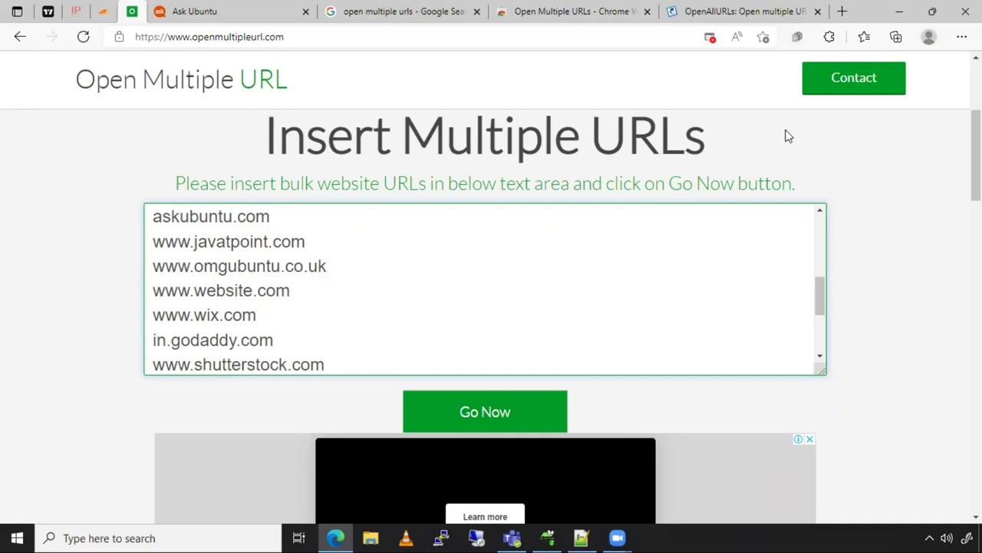
- Bookmark the Open Multiple URL page as a favourite
{"action": "key", "text": "ctrl+d"}
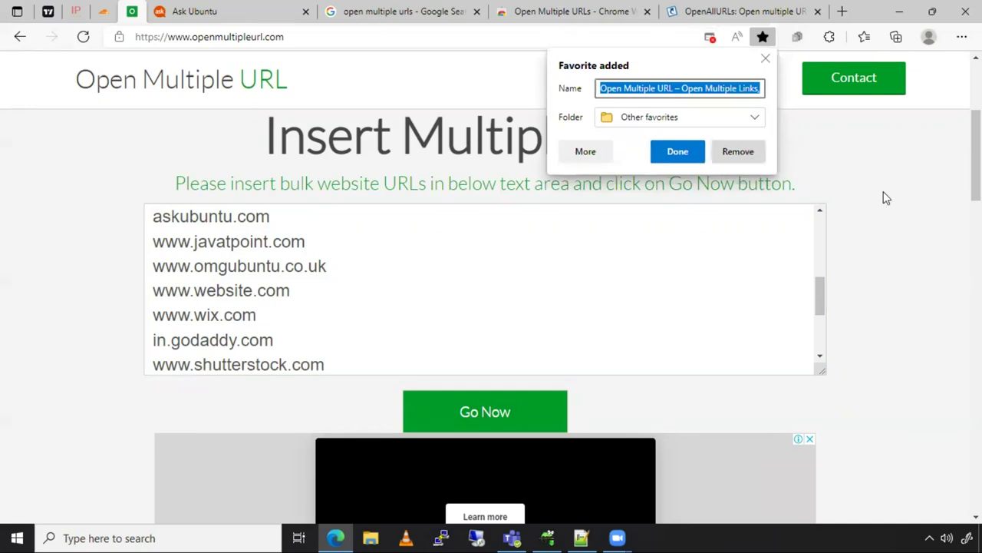
{"action": "key", "text": "Return"}
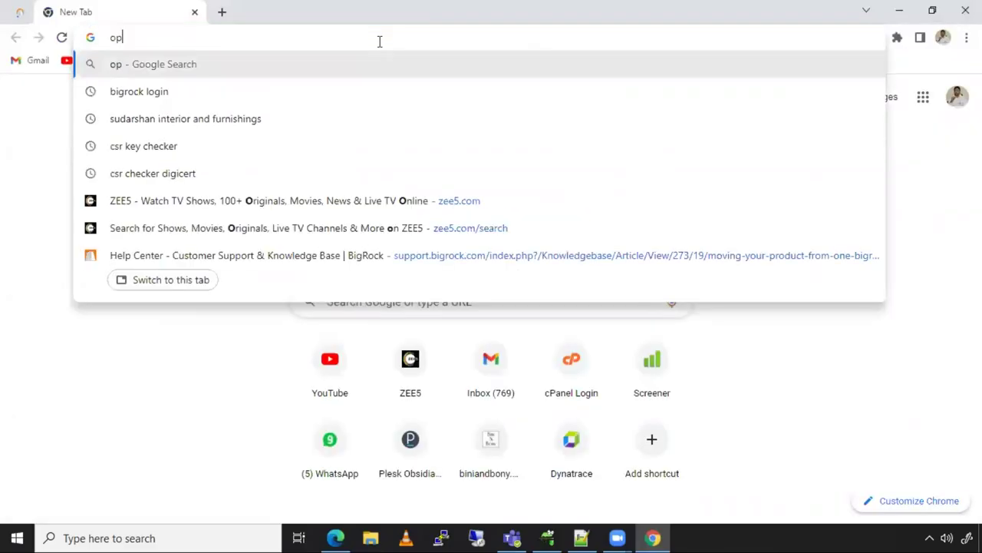
- Search 'openmultipleurl' in Chrome and load openmultipleurl.com, focusing its empty URL box
{"action": "type", "text": "enm"}
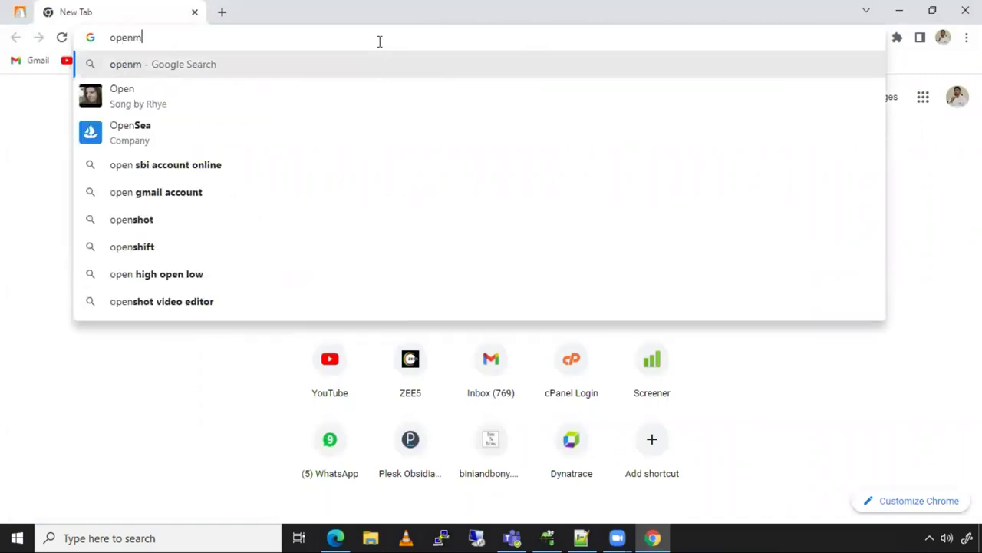
{"action": "type", "text": "ultiple"}
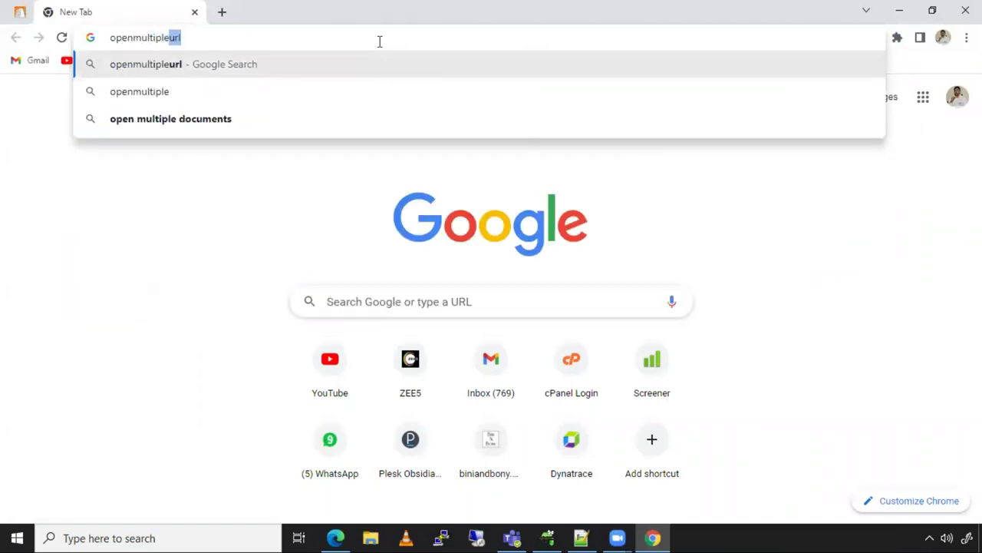
{"action": "type", "text": "url"}
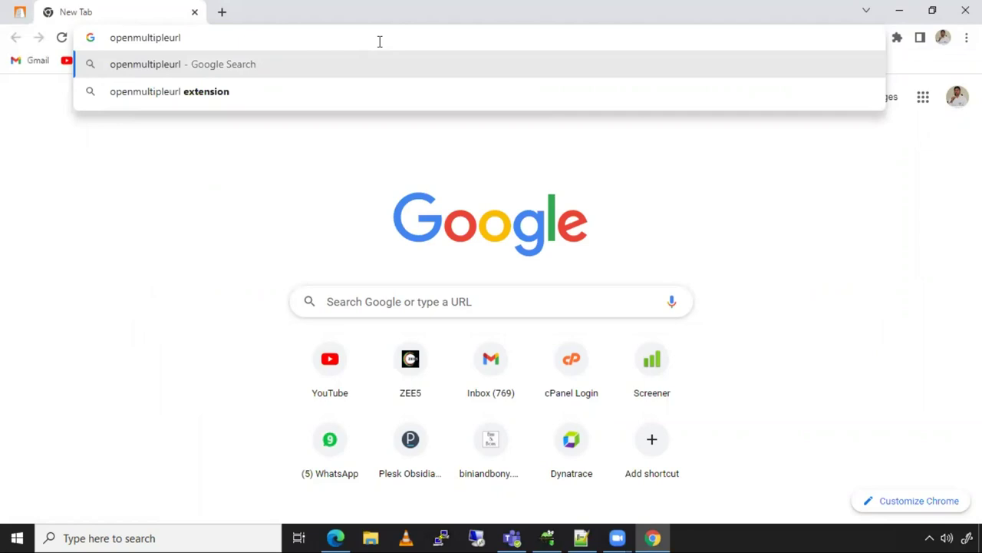
{"action": "key", "text": "Return"}
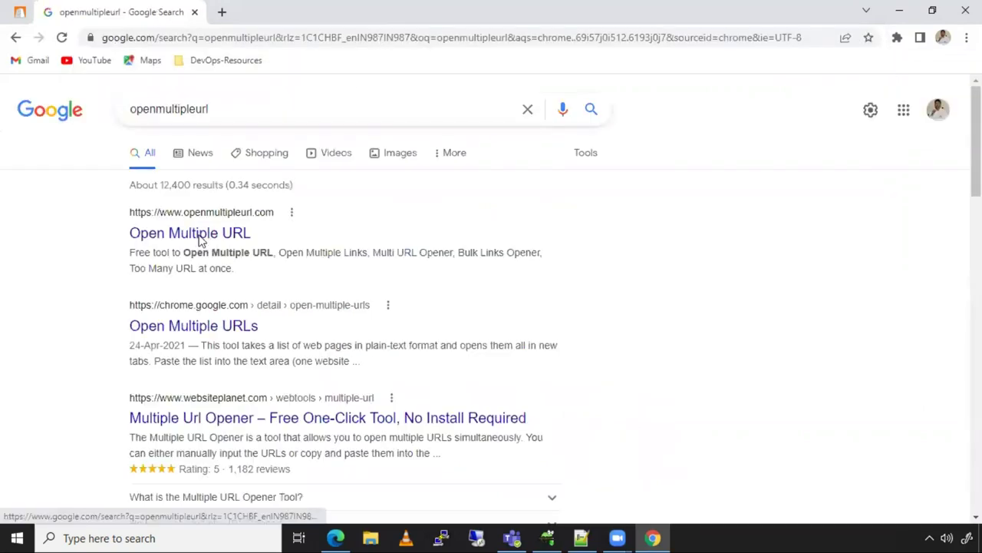
{"action": "left_click", "coordinate": [201, 241]}
{"action": "left_click", "coordinate": [384, 310]}
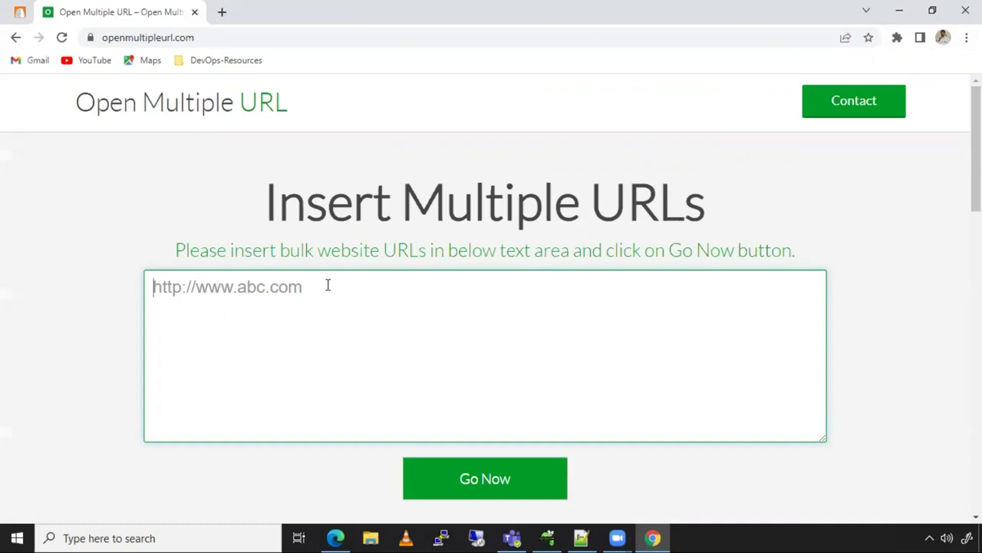
- Paste the copied address list into the URL box and scroll through it
{"action": "key", "text": "ctrl+v"}
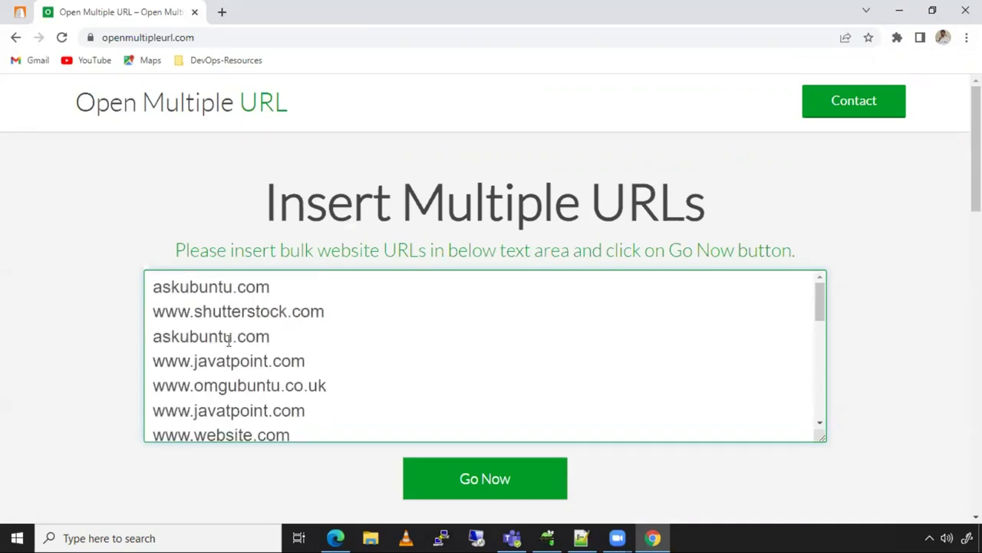
{"action": "scroll", "coordinate": [230, 353], "scroll_direction": "up", "scroll_amount": 5}
{"action": "scroll", "coordinate": [340, 360], "scroll_direction": "down", "scroll_amount": 1}
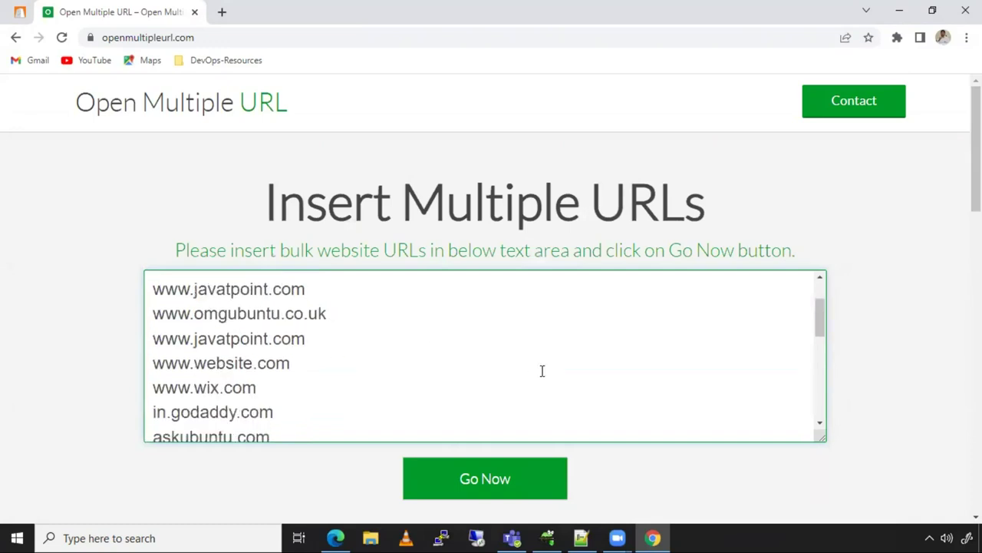
{"action": "scroll", "coordinate": [473, 399], "scroll_direction": "down", "scroll_amount": 1}
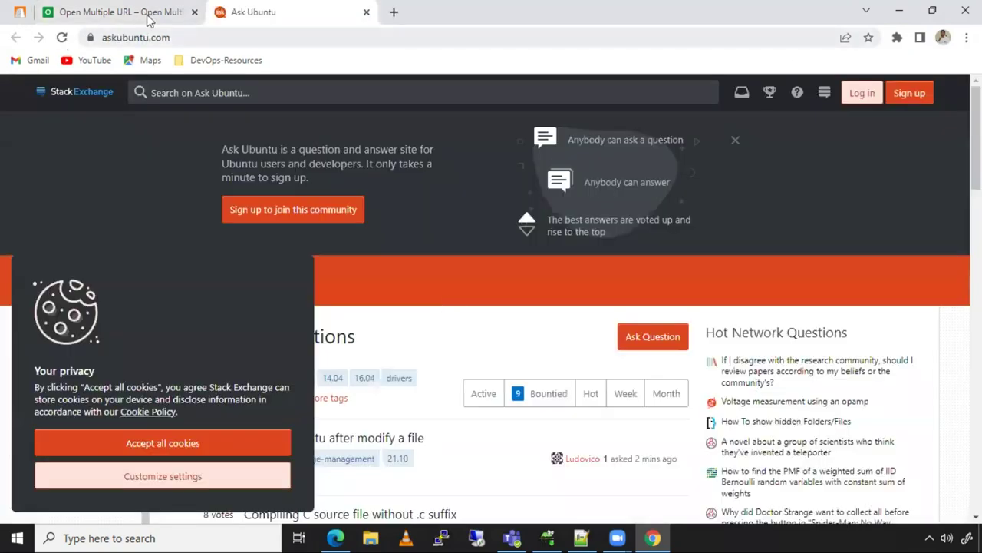
- Leave Ask Ubuntu for the Open Multiple URL tab in Chrome's tab strip
{"action": "left_click", "coordinate": [150, 17]}
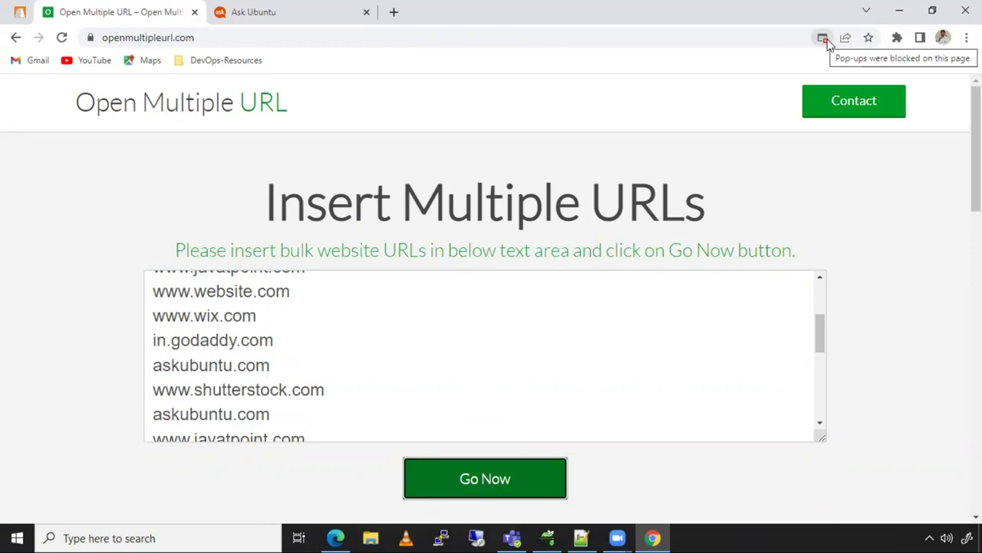
- Search Chrome settings for 'pop' and open Site Settings
{"action": "left_click", "coordinate": [966, 37]}
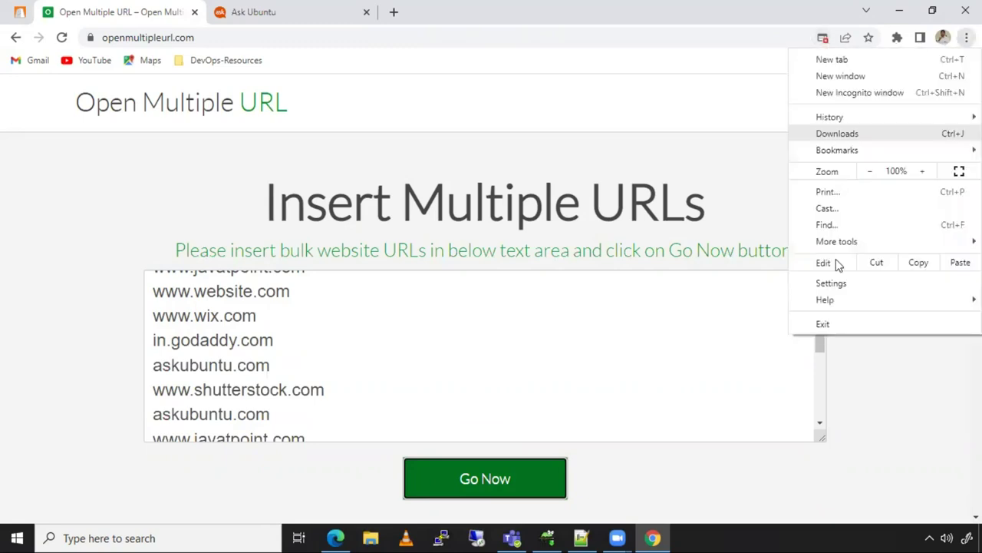
{"action": "left_click", "coordinate": [844, 286]}
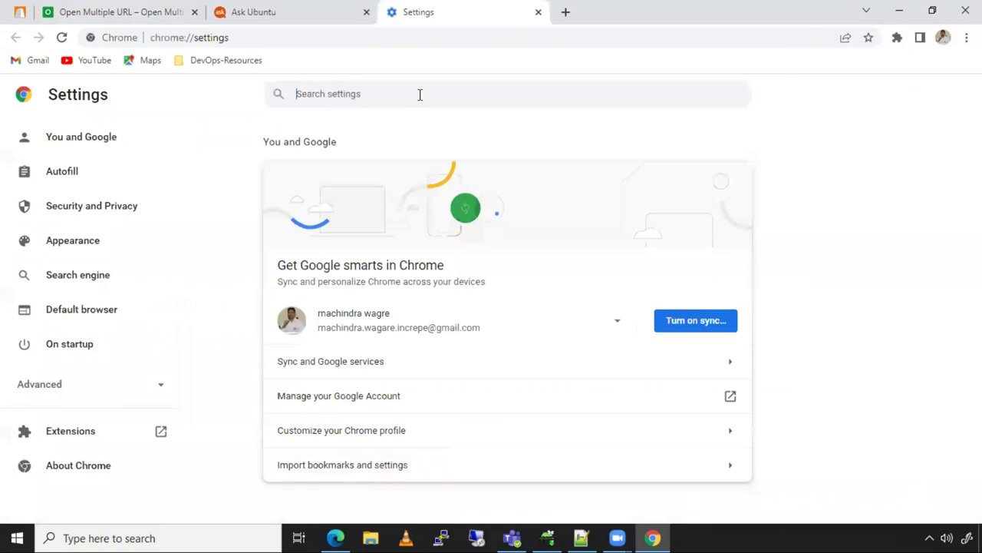
{"action": "type", "text": "po"}
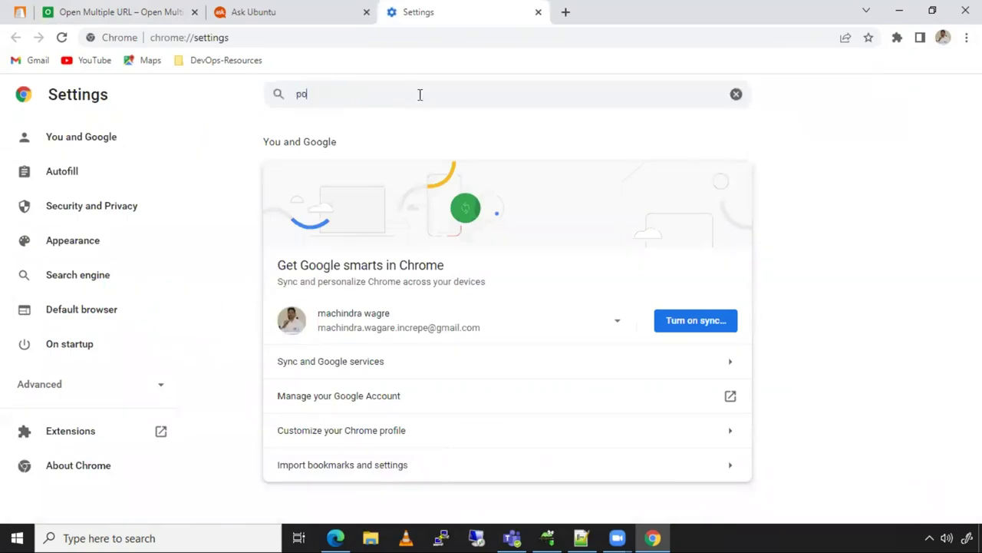
{"action": "type", "text": "op"}
{"action": "key", "text": "BackSpace"}
{"action": "key", "text": "BackSpace"}
{"action": "type", "text": "p"}
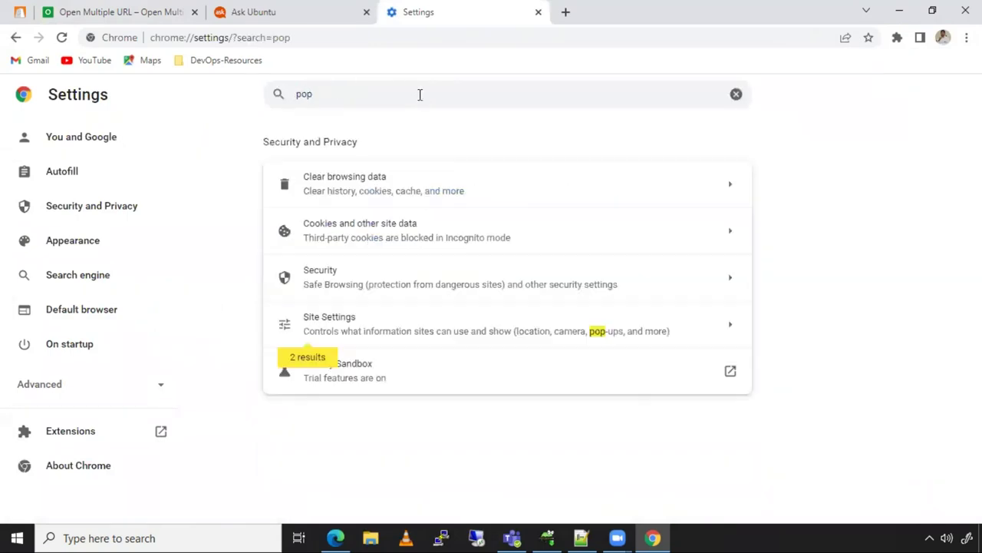
{"action": "left_click", "coordinate": [717, 332]}
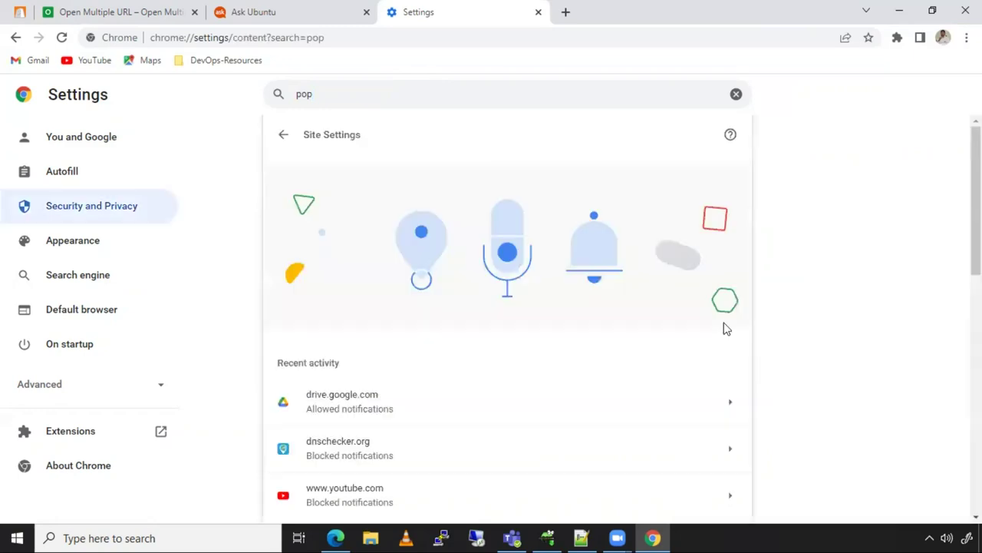
{"action": "scroll", "coordinate": [505, 332], "scroll_direction": "down", "scroll_amount": 3}
{"action": "scroll", "coordinate": [505, 328], "scroll_direction": "down", "scroll_amount": 4}
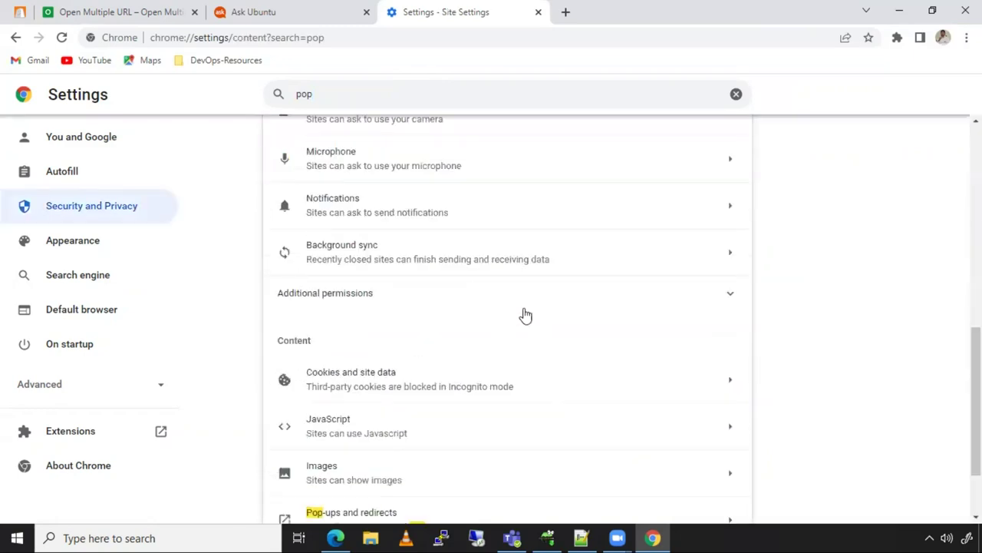
{"action": "scroll", "coordinate": [530, 323], "scroll_direction": "down", "scroll_amount": 1}
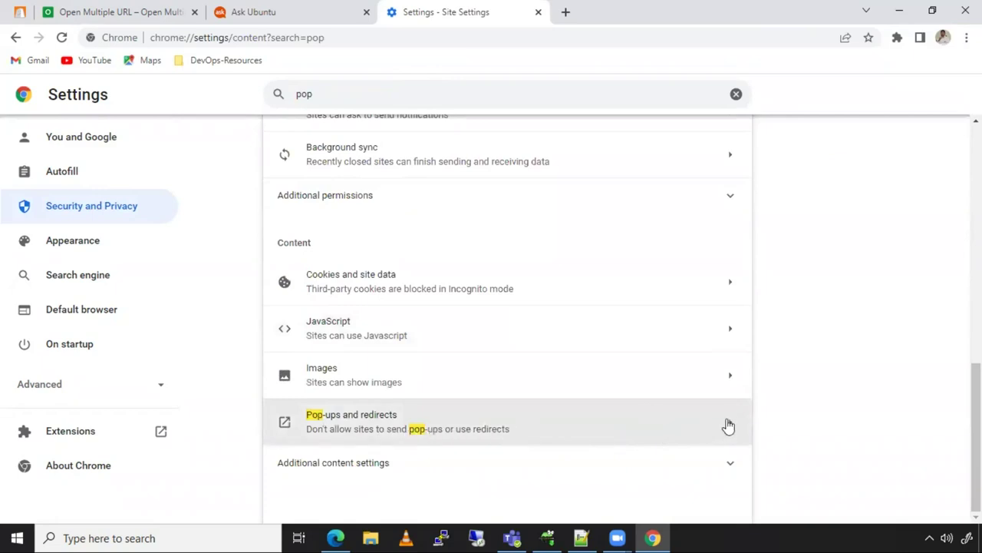
- Set Pop-ups and redirects to 'Sites can send pop-ups and redirects'
{"action": "left_click", "coordinate": [700, 410]}
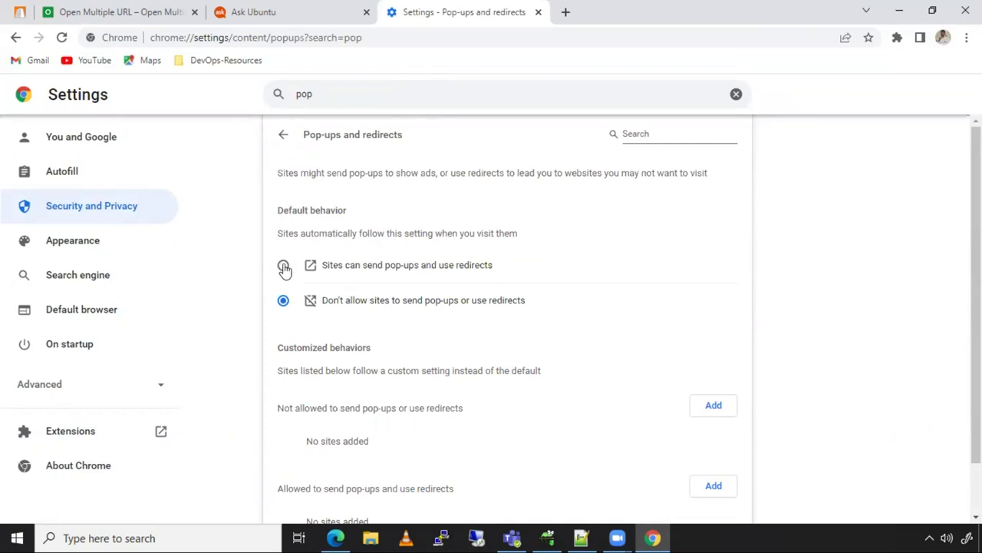
{"action": "left_click", "coordinate": [283, 265]}
{"action": "scroll", "coordinate": [733, 337], "scroll_direction": "down", "scroll_amount": 1}
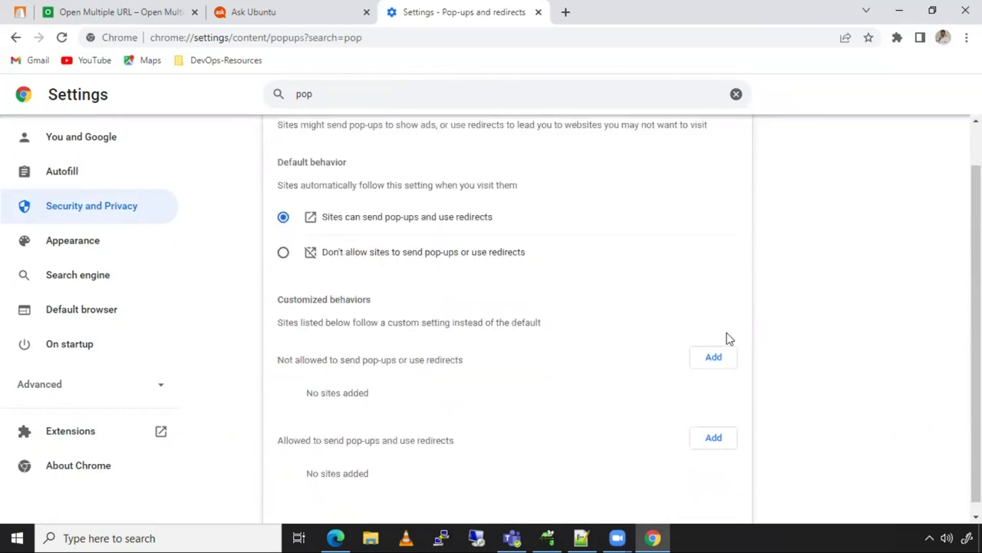
{"action": "scroll", "coordinate": [640, 345], "scroll_direction": "up", "scroll_amount": 1}
{"action": "scroll", "coordinate": [733, 351], "scroll_direction": "down", "scroll_amount": 1}
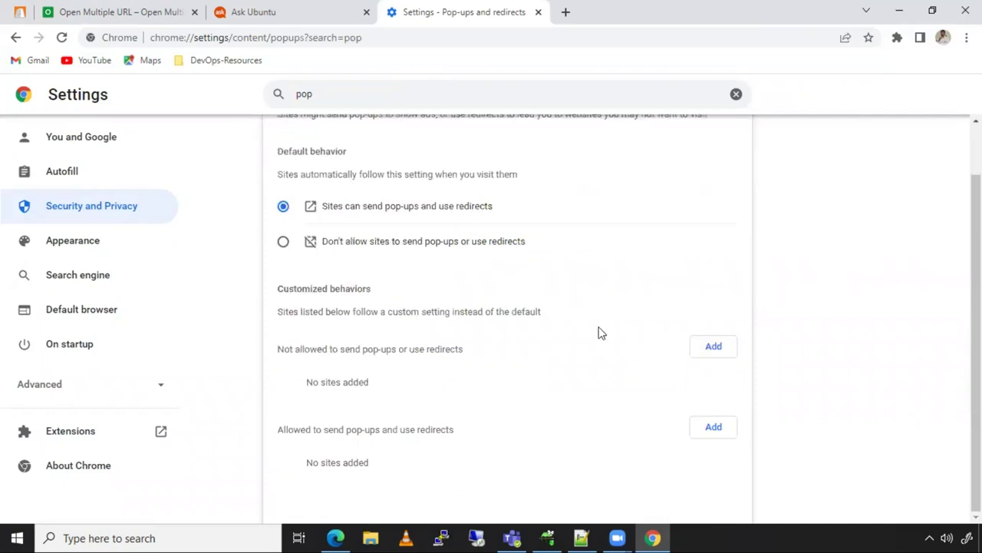
{"action": "scroll", "coordinate": [295, 176], "scroll_direction": "up", "scroll_amount": 1}
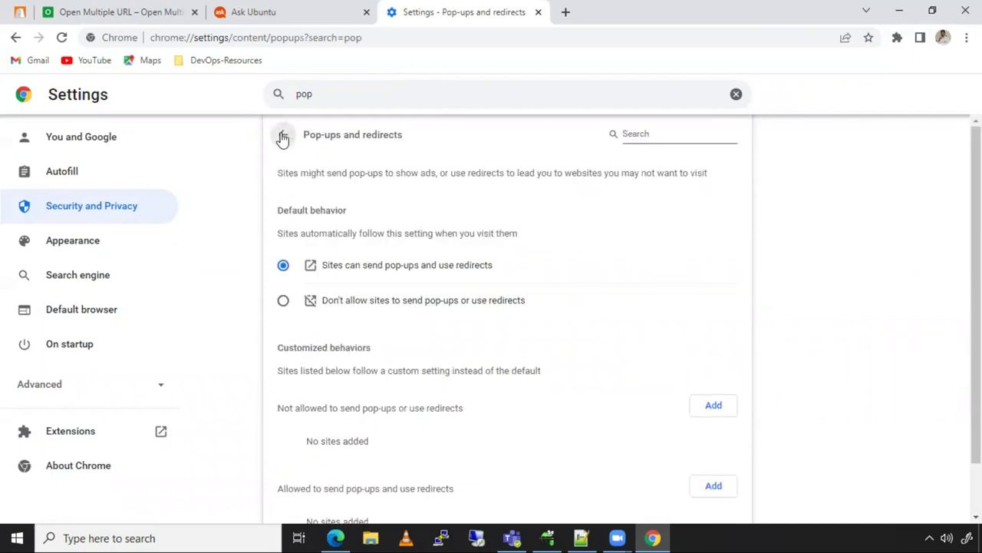
{"action": "left_click", "coordinate": [283, 136]}
{"action": "scroll", "coordinate": [892, 296], "scroll_direction": "up", "scroll_amount": 10}
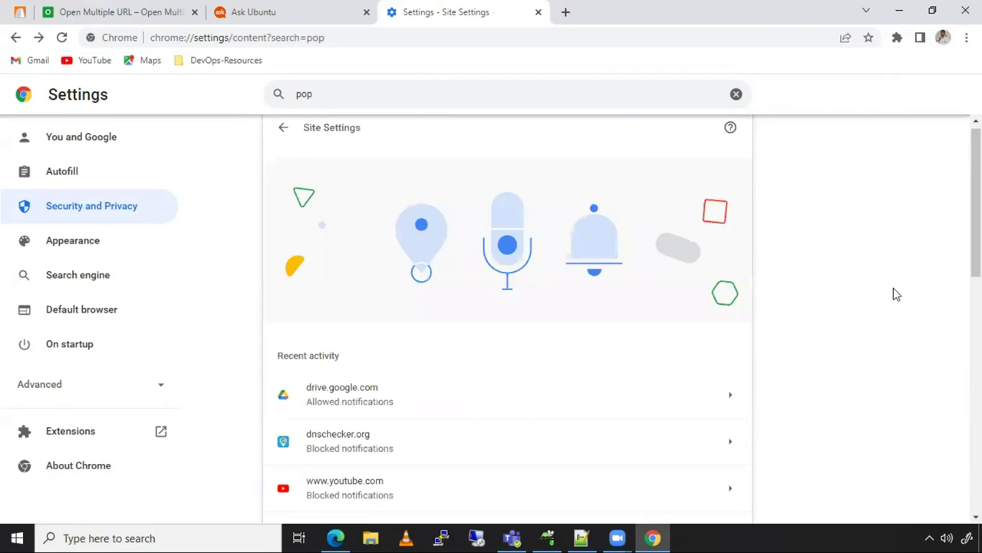
{"action": "left_click", "coordinate": [164, 14]}
- Close the Ask Ubuntu and Settings tabs, reload Open Multiple URL and re-paste the URL list
{"action": "left_click", "coordinate": [366, 11]}
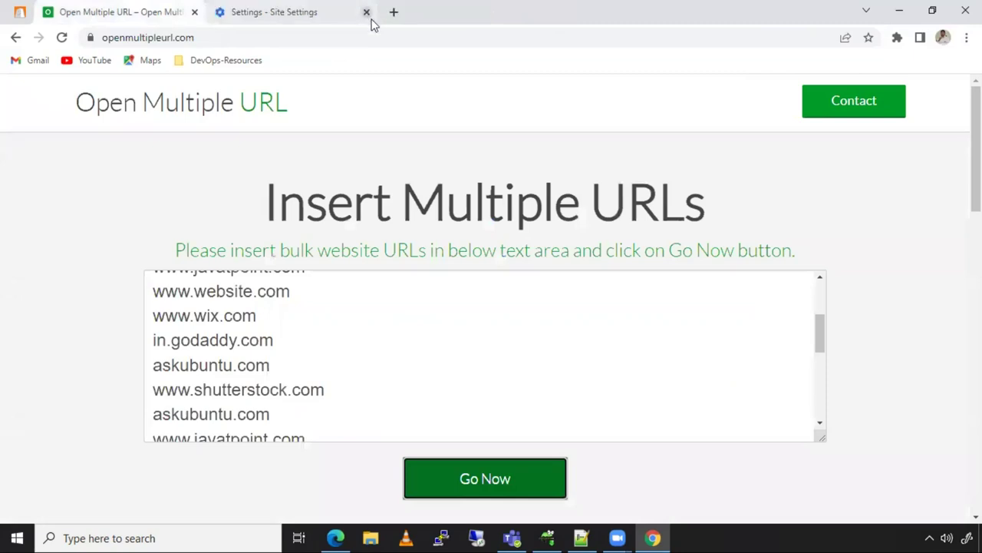
{"action": "left_click", "coordinate": [367, 11]}
{"action": "left_click", "coordinate": [388, 310]}
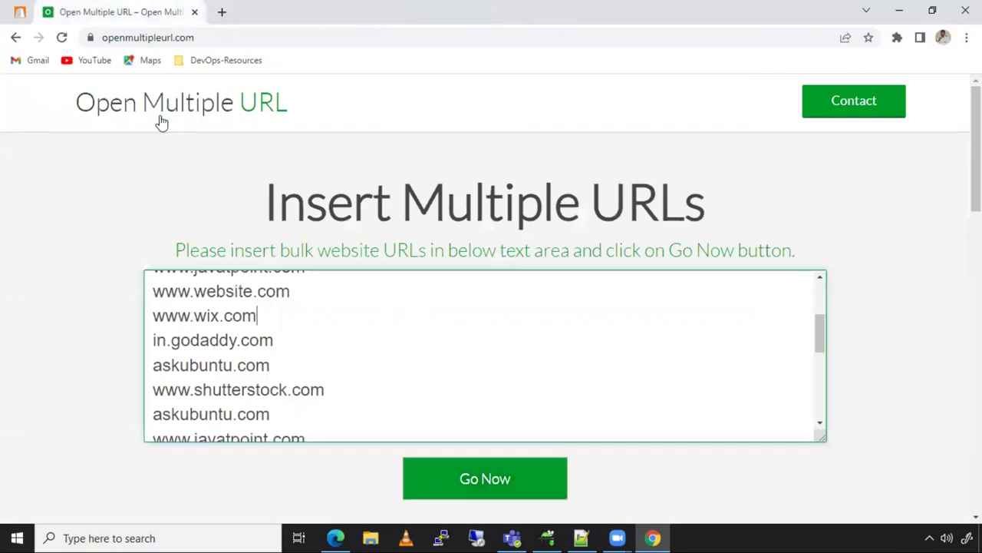
{"action": "left_click", "coordinate": [61, 37]}
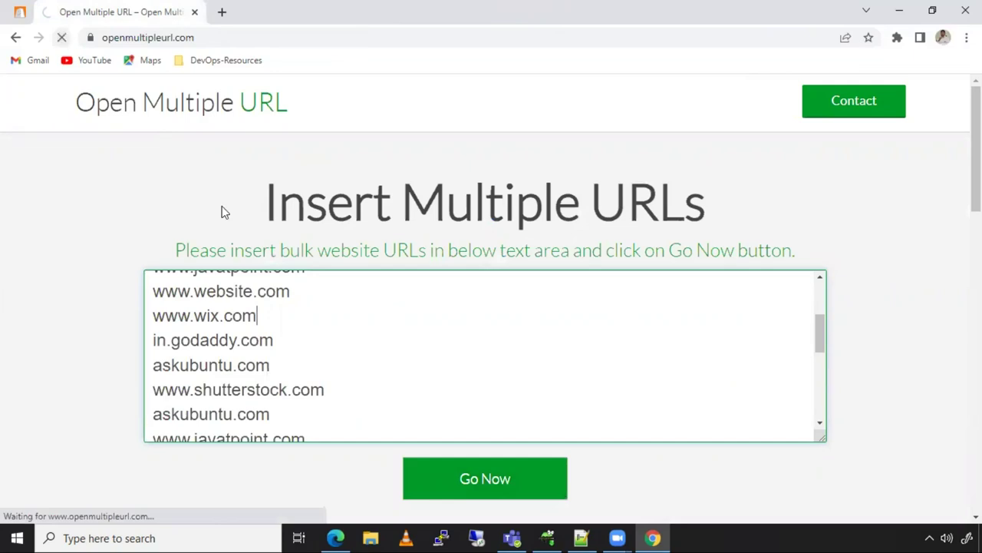
{"action": "left_click", "coordinate": [281, 295]}
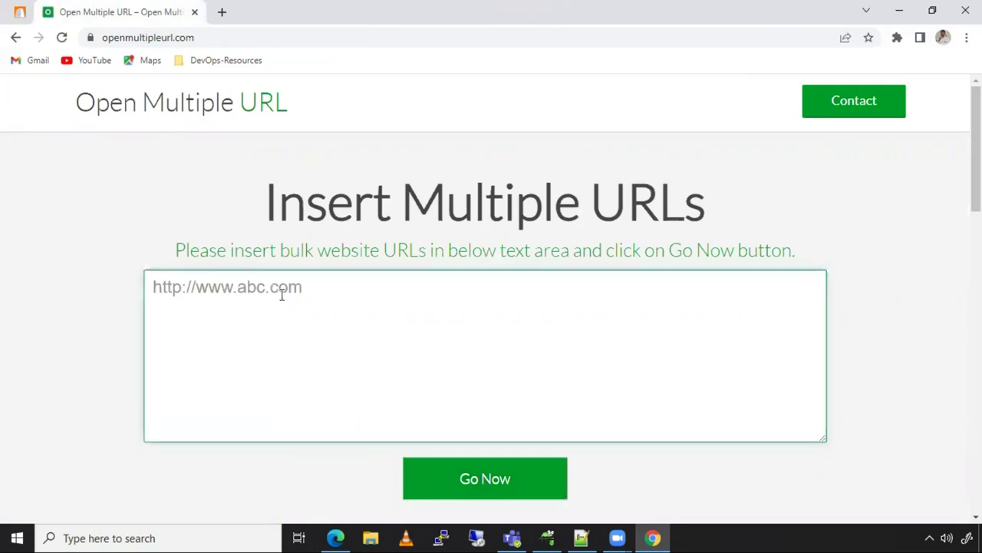
{"action": "key", "text": "ctrl+v"}
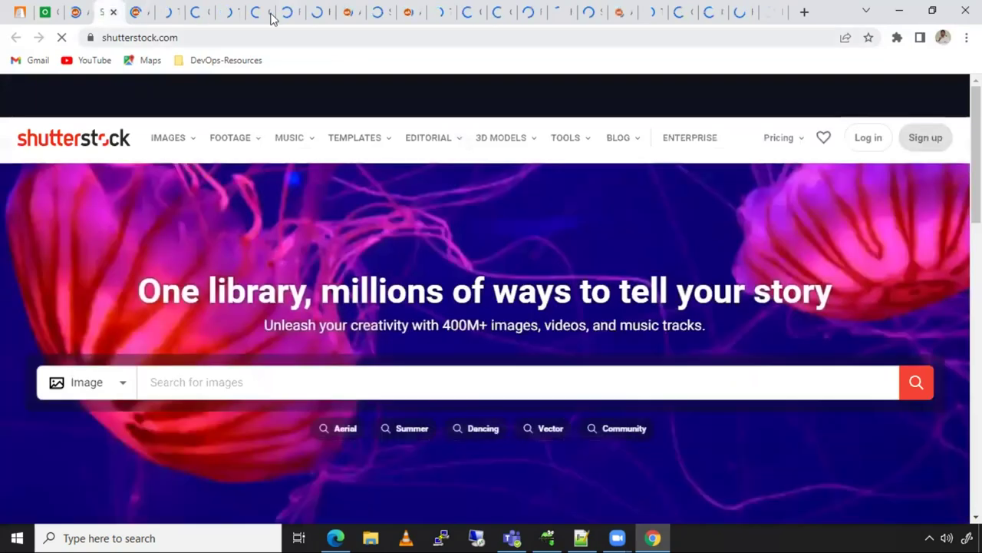
- Browse the opened site tabs: omgubuntu, website.com, GoDaddy, Shutterstock, Ask Ubuntu and others
{"action": "left_click", "coordinate": [268, 14]}
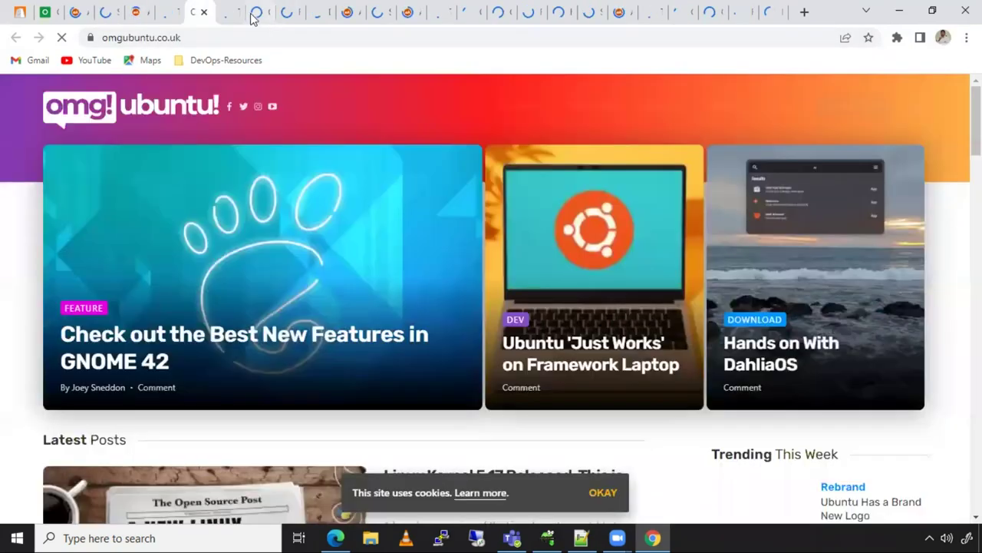
{"action": "left_click", "coordinate": [254, 14]}
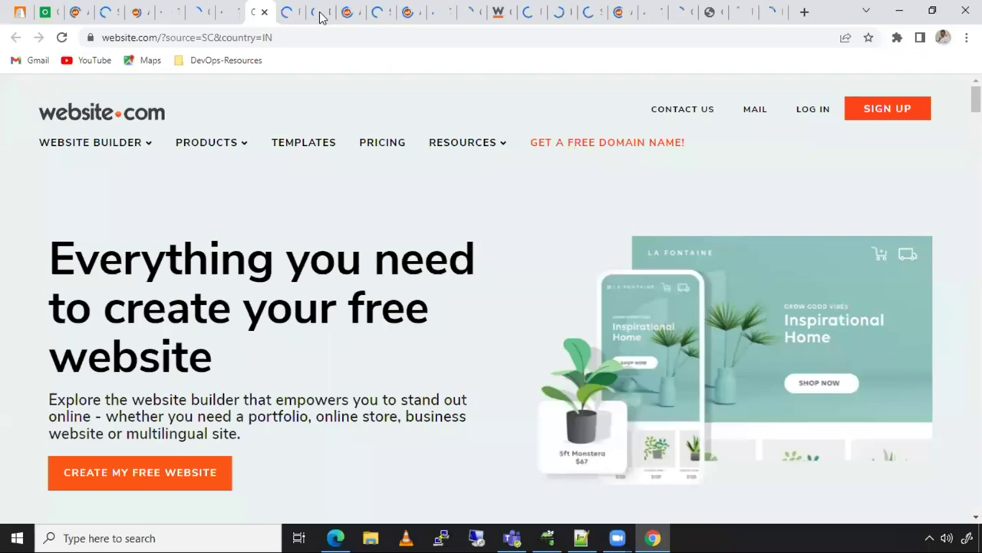
{"action": "left_click", "coordinate": [321, 17]}
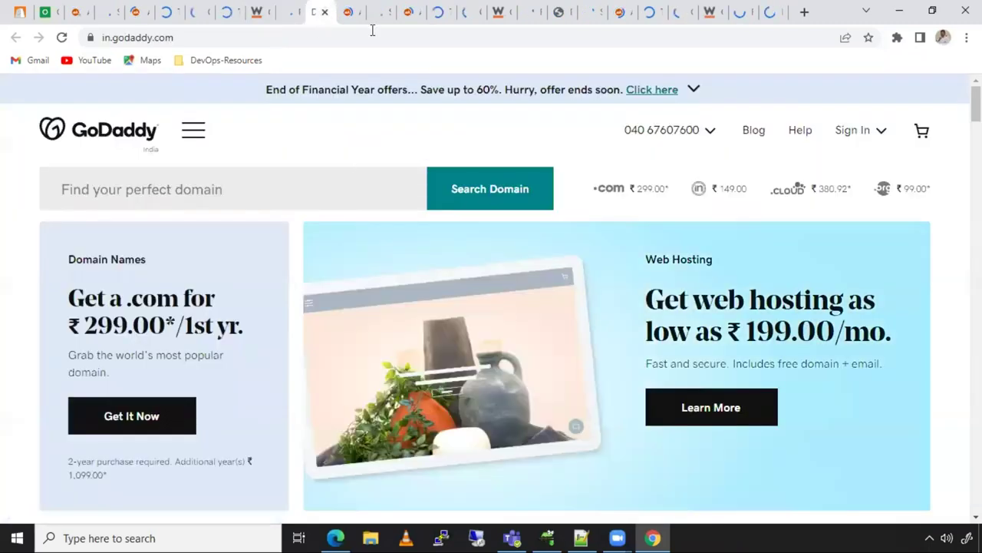
{"action": "left_click", "coordinate": [378, 13]}
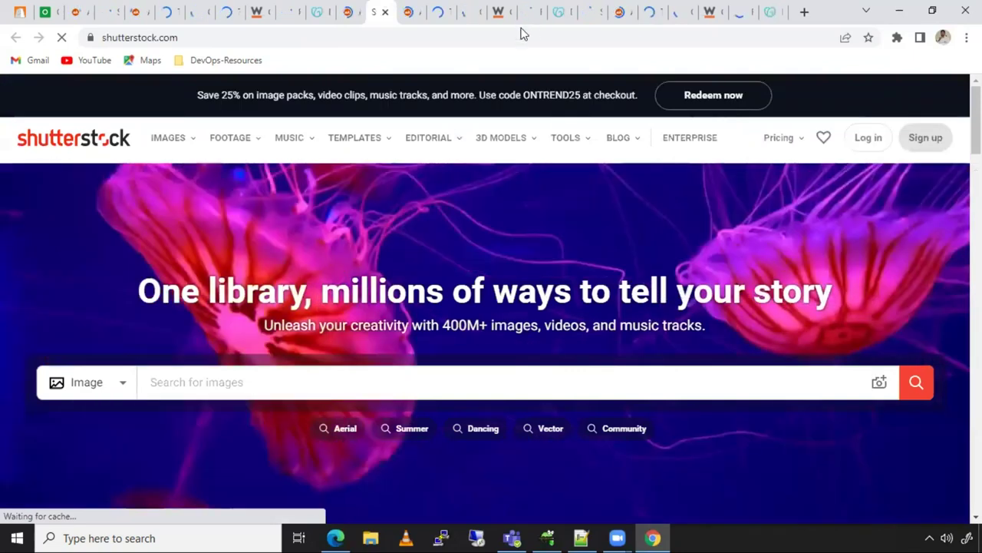
{"action": "left_click", "coordinate": [499, 13]}
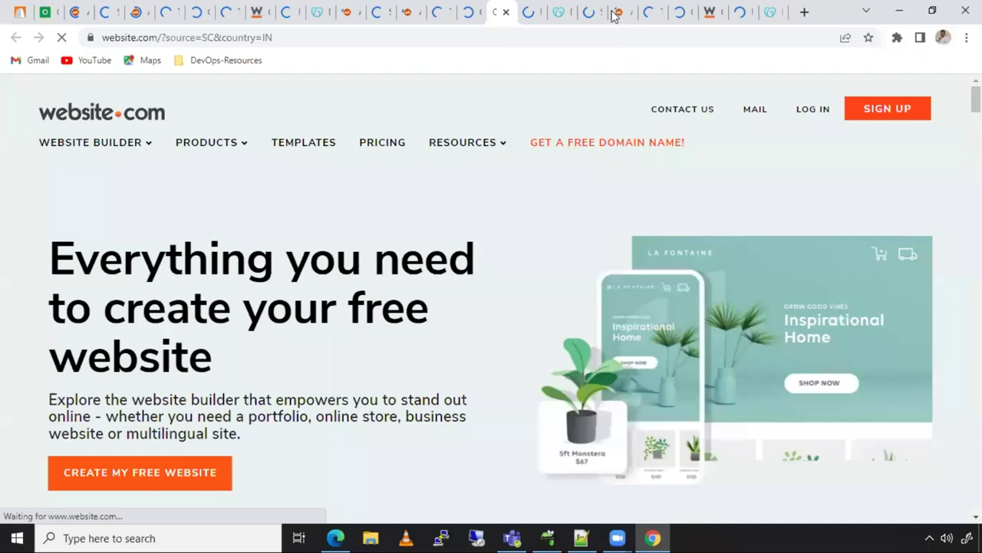
{"action": "left_click", "coordinate": [614, 13]}
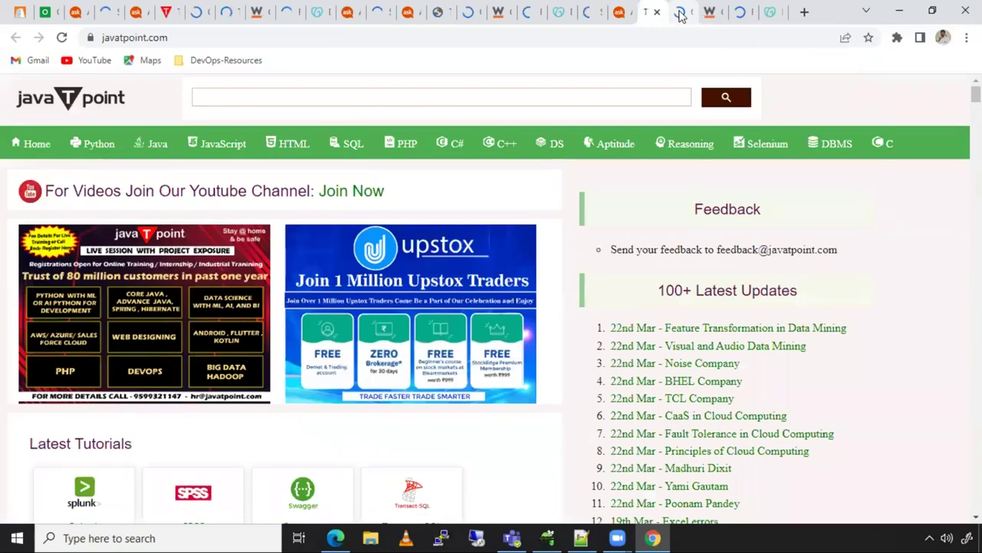
{"action": "left_click", "coordinate": [680, 14]}
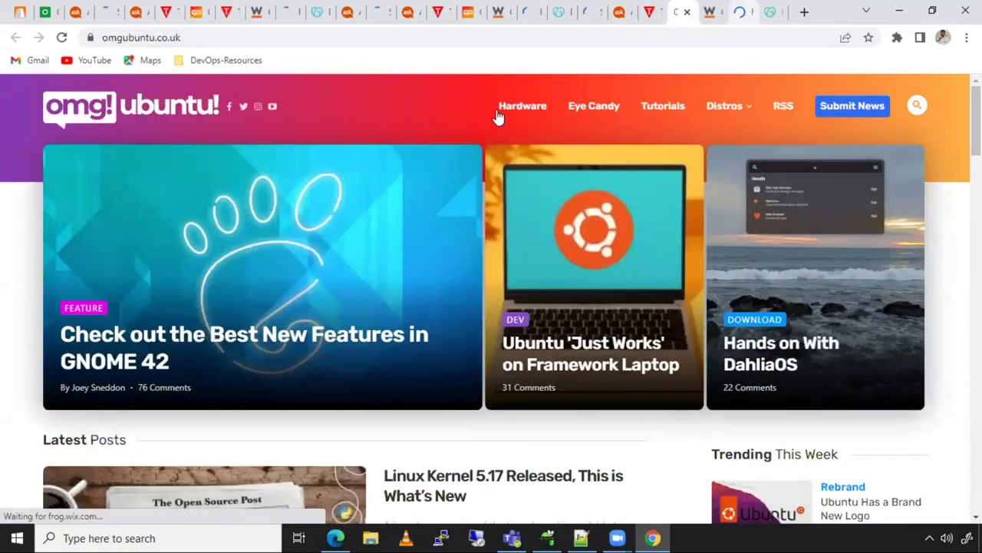
{"action": "key", "text": "ctrl+Tab"}
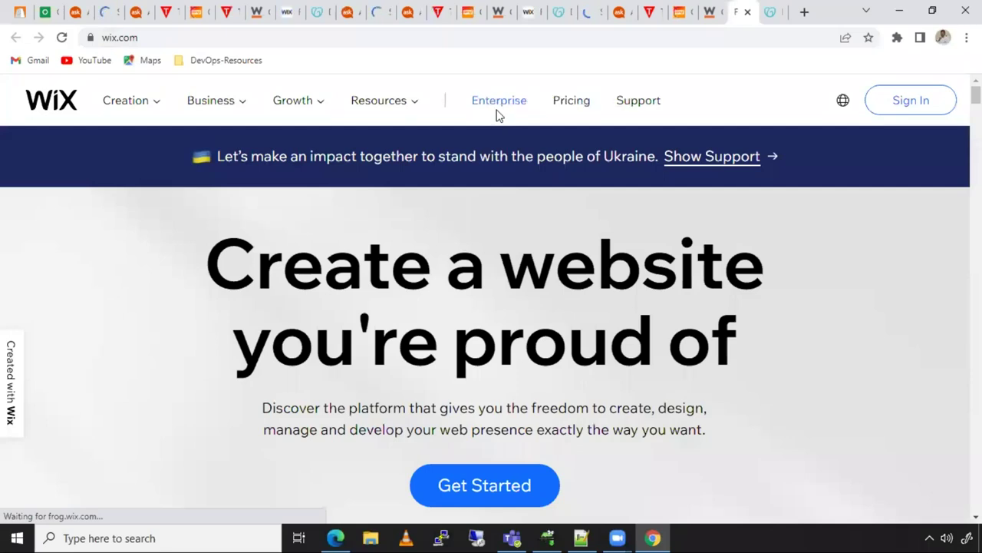
{"action": "key", "text": "ctrl+Tab"}
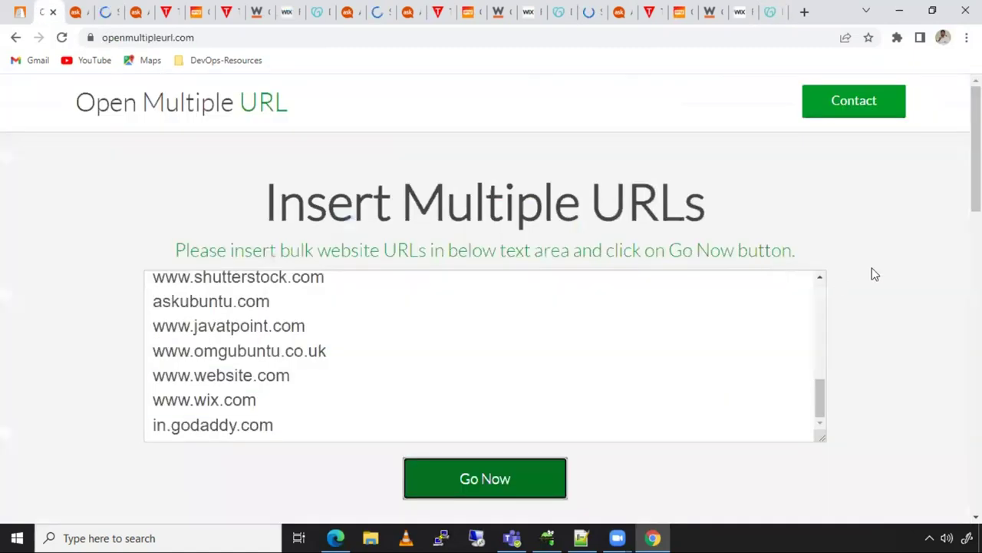
{"action": "left_click", "coordinate": [875, 274]}
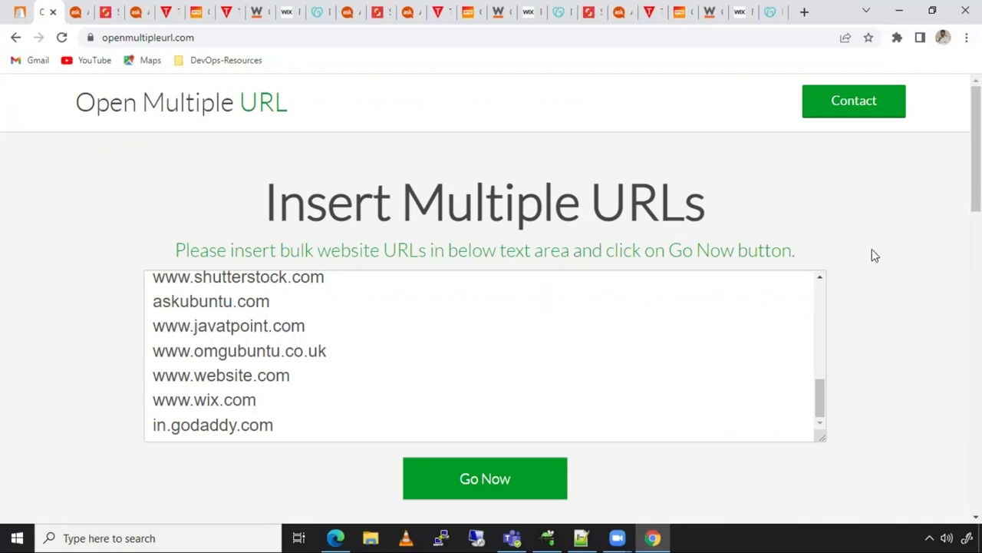
{"action": "scroll", "coordinate": [877, 254], "scroll_direction": "down", "scroll_amount": 4}
{"action": "scroll", "coordinate": [880, 256], "scroll_direction": "up", "scroll_amount": 2}
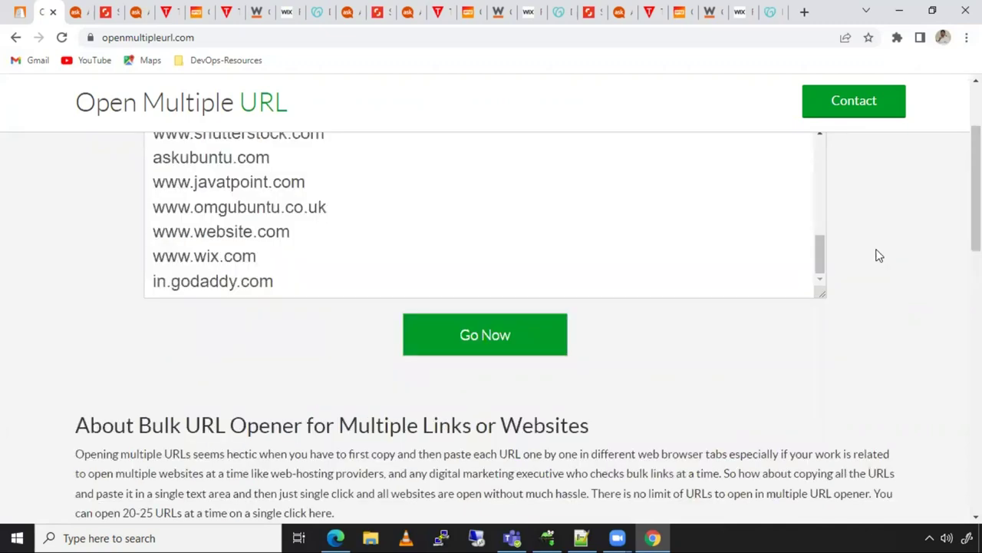
{"action": "scroll", "coordinate": [880, 256], "scroll_direction": "up", "scroll_amount": 2}
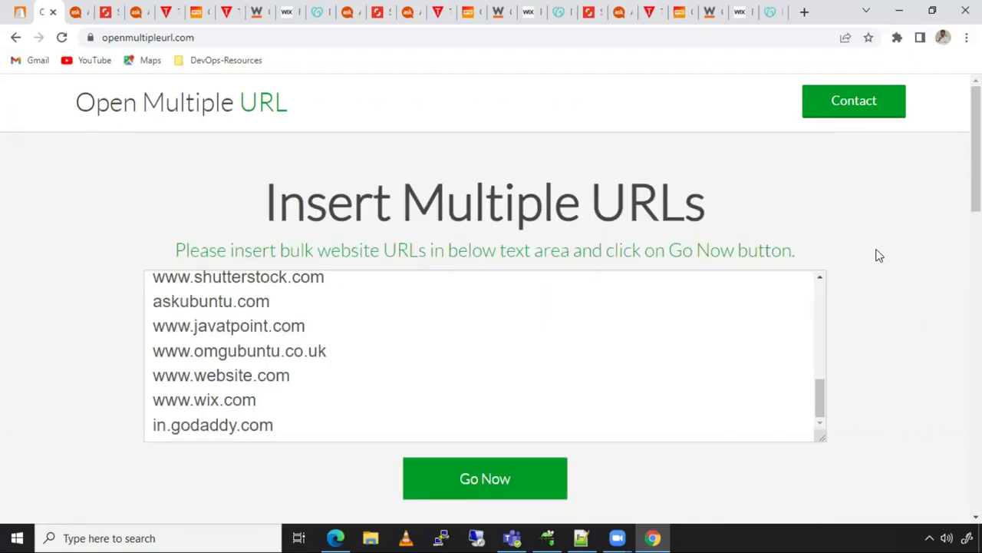